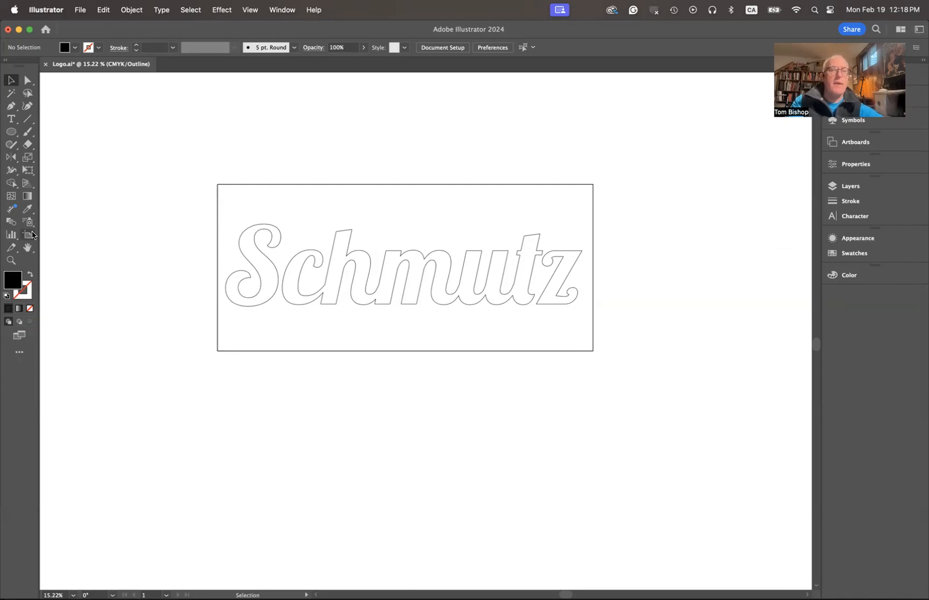
Check the artboard's dimensions and inspect which separate paths make up the Schmutz lettering
left_click(28, 236)
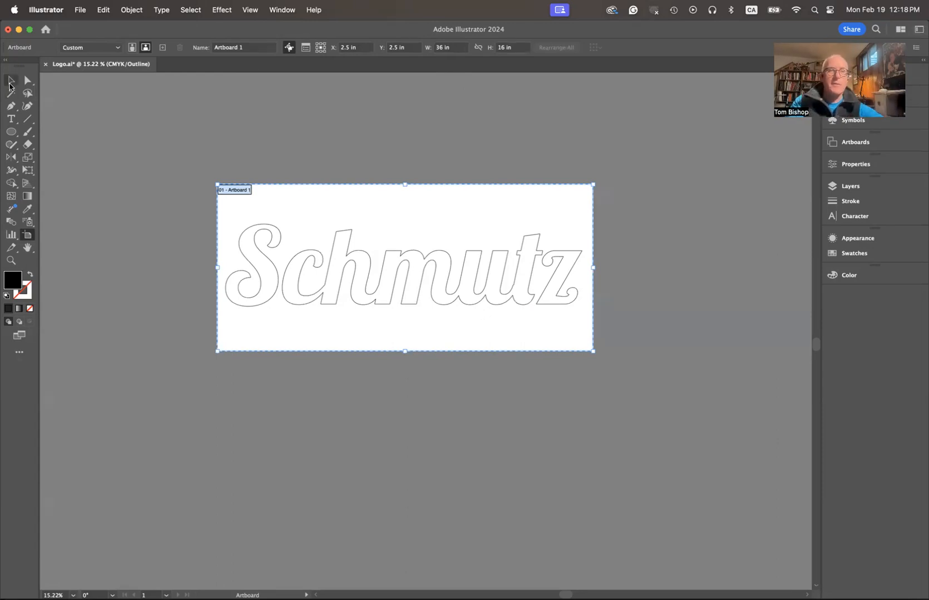
left_click(10, 82)
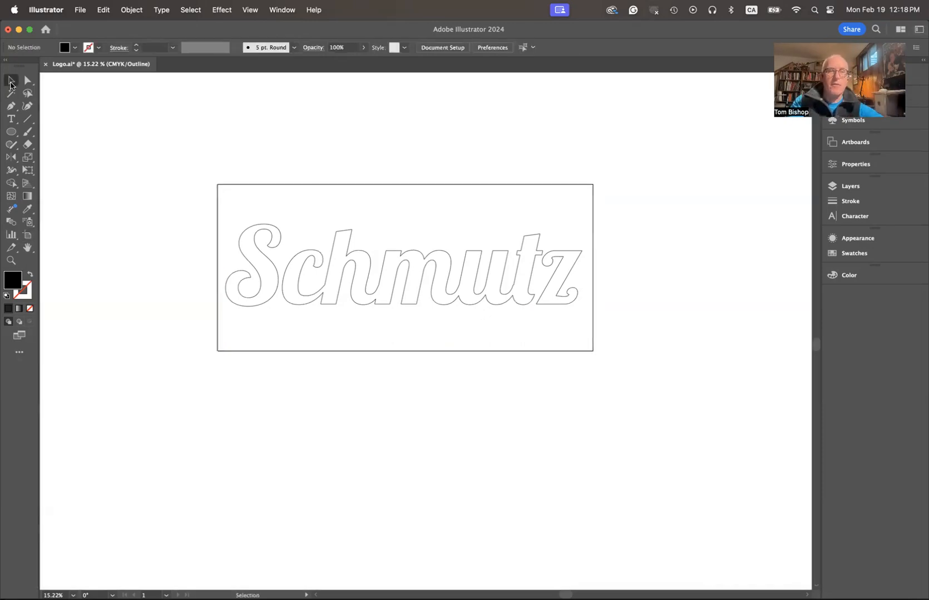
left_click(417, 302)
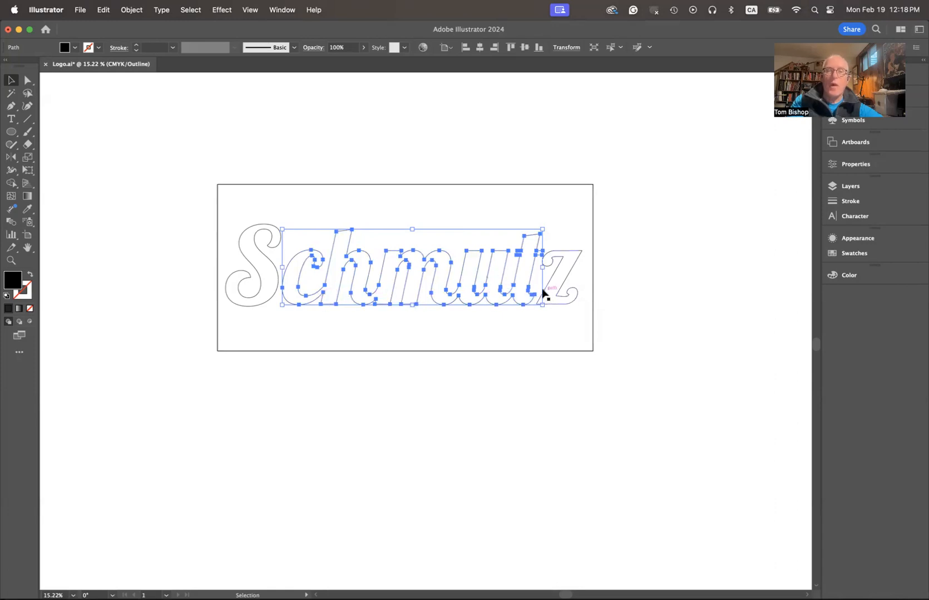
left_click(276, 294)
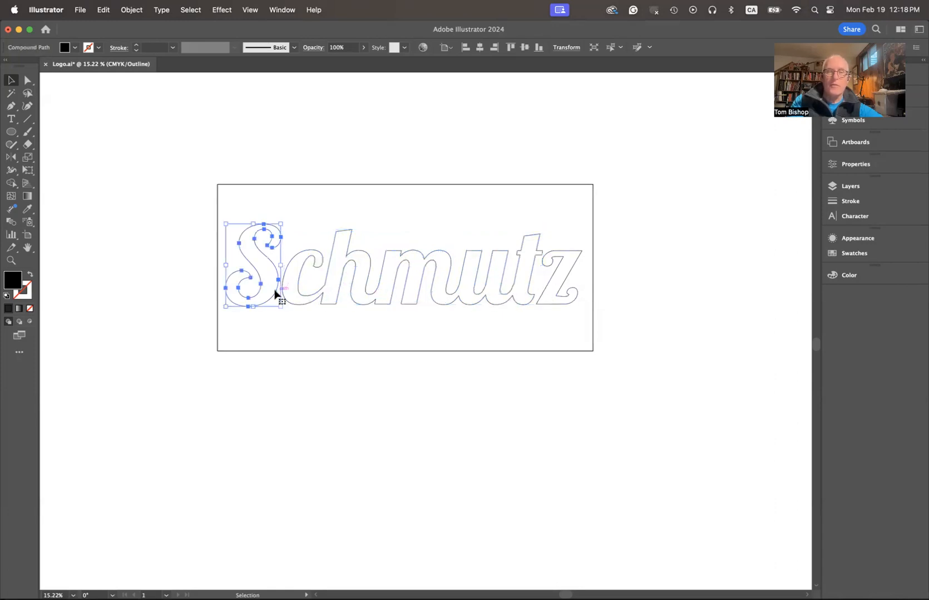
left_click(556, 305)
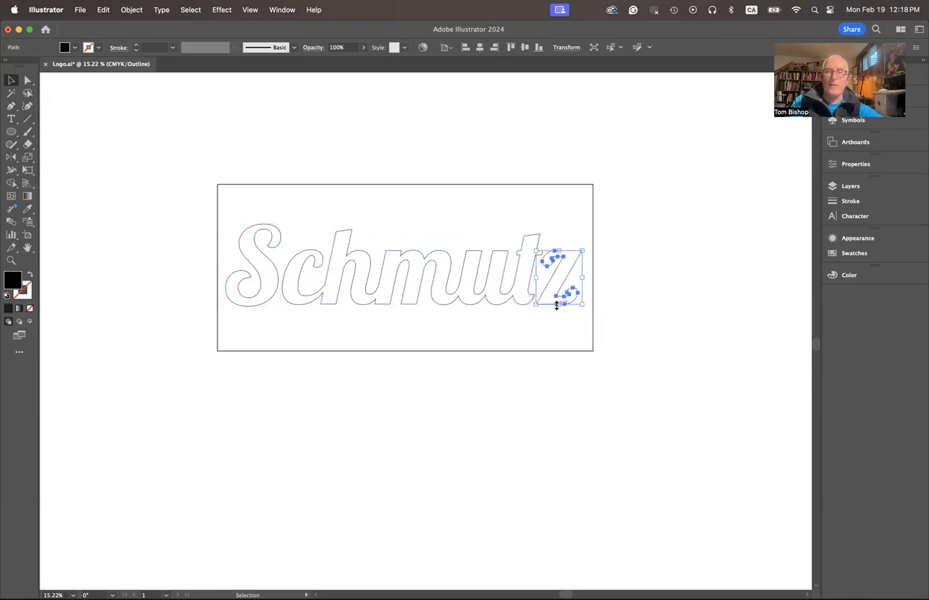
left_click(506, 304)
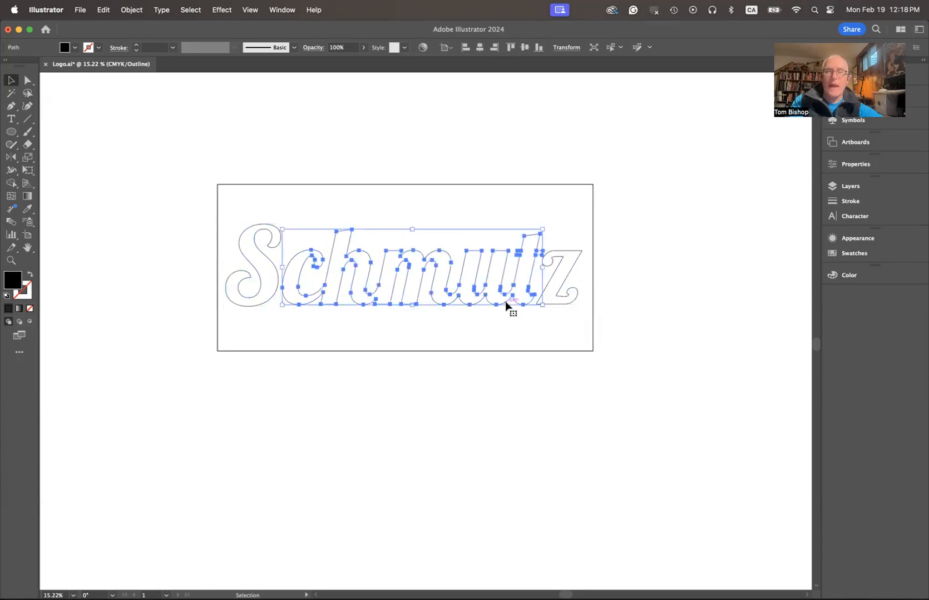
left_click(407, 197)
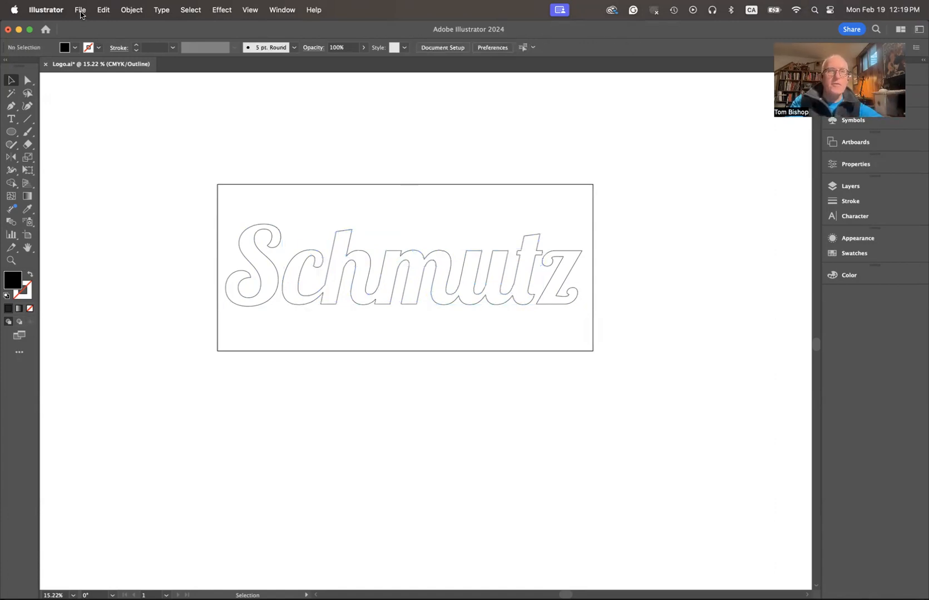
Export the artwork to the Week 7 folder as Logo.dxf in Autodesk RealDWG (dxf) format, scaled at 1 inch = 1 unit
left_click(80, 11)
mouse_move(128, 253)
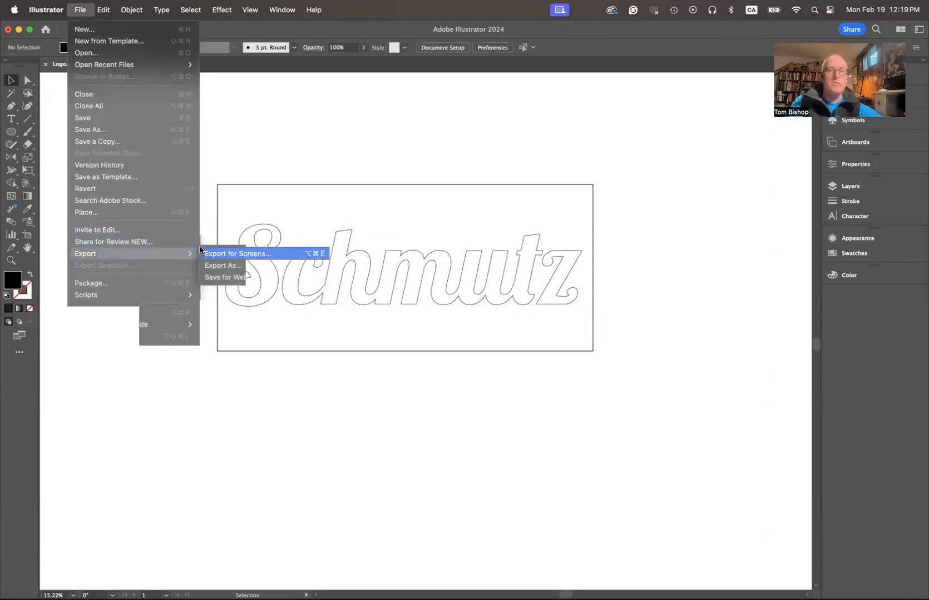
left_click(223, 264)
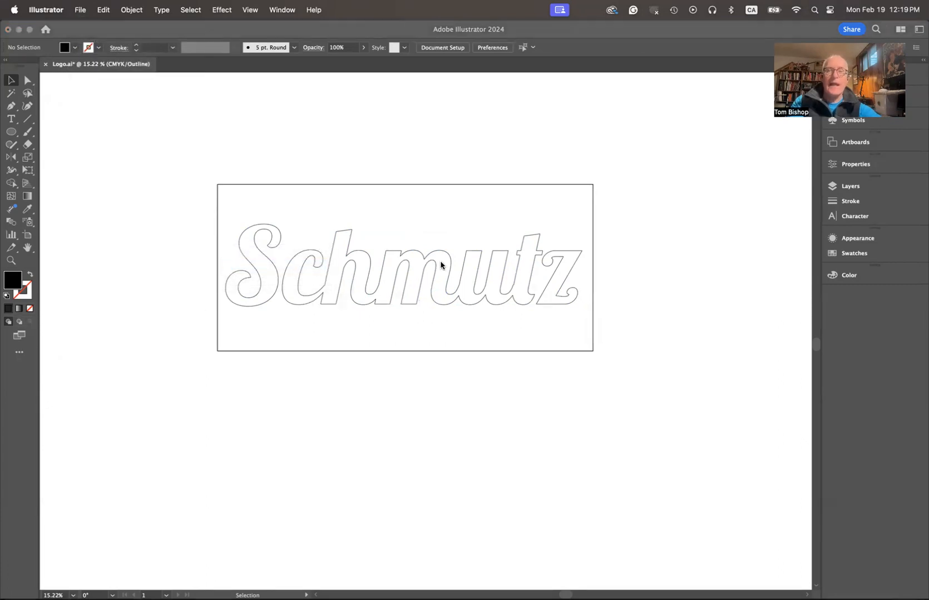
left_click(486, 285)
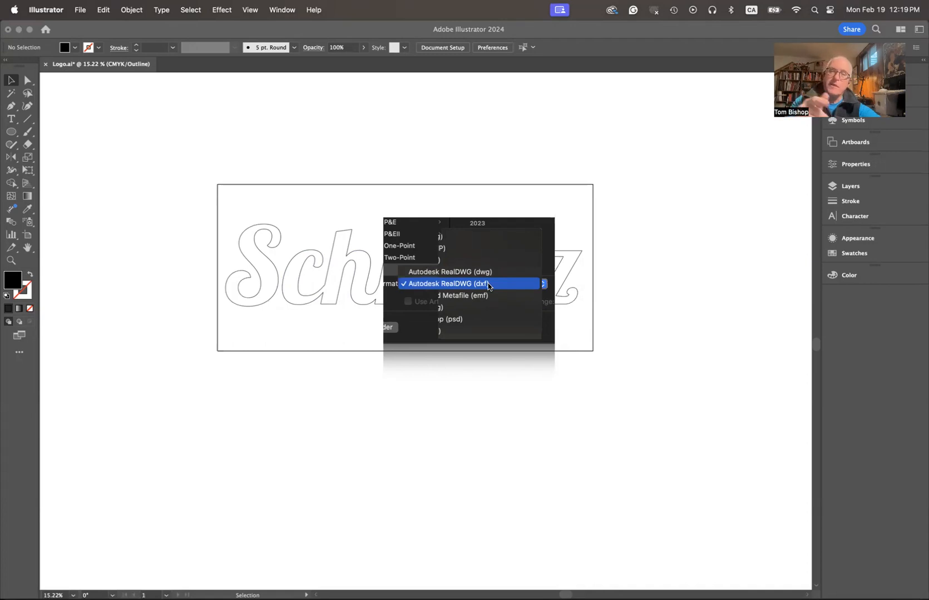
left_click(488, 286)
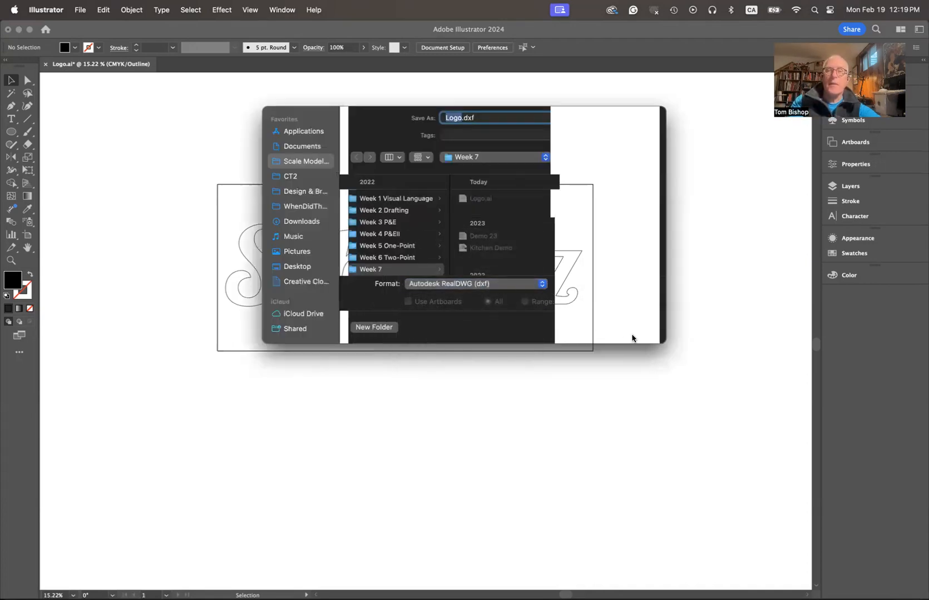
left_click(640, 331)
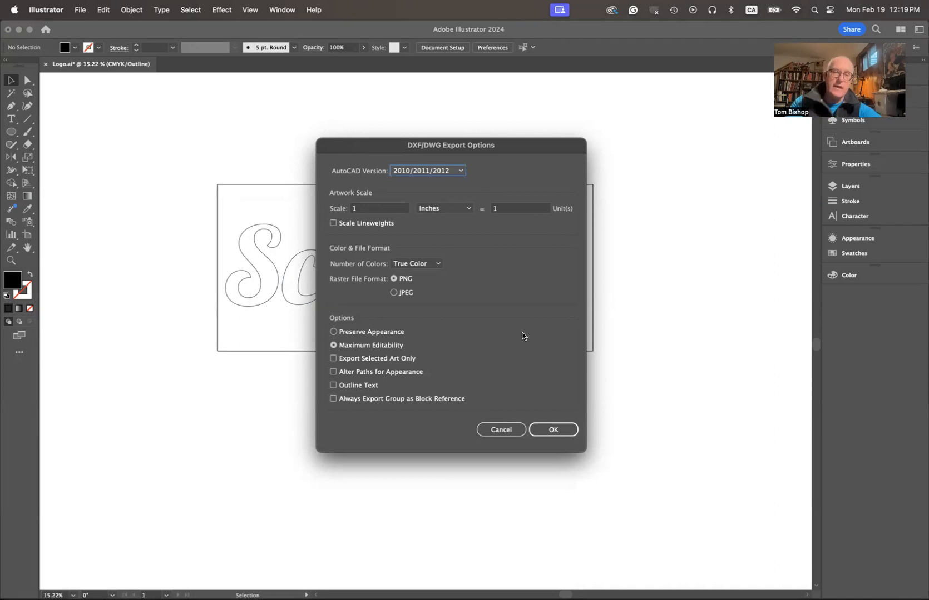
left_click(549, 430)
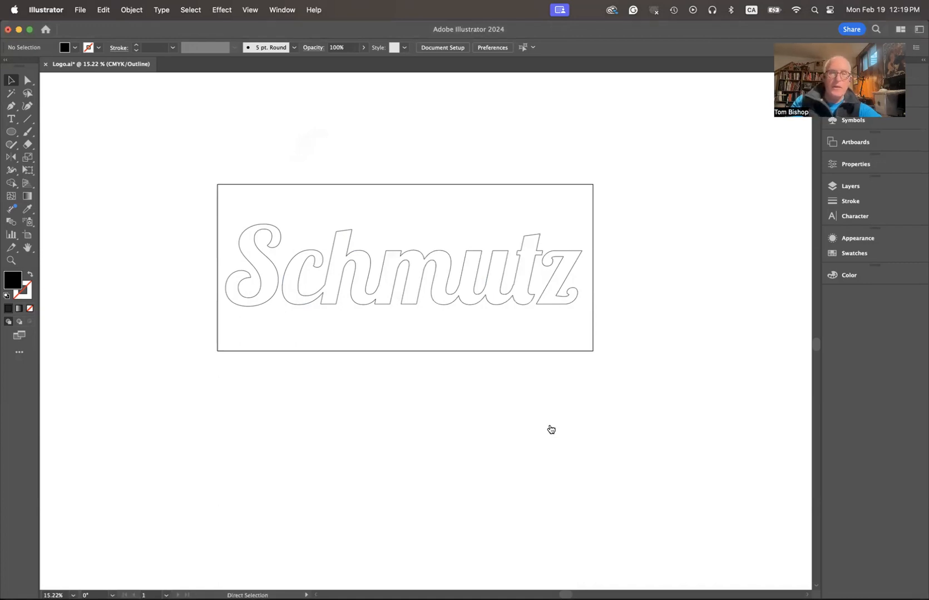
Switch to the Booth Demo model in SketchUp in the browser, ready for selecting objects
key("super+Tab")
key("super+Tab")
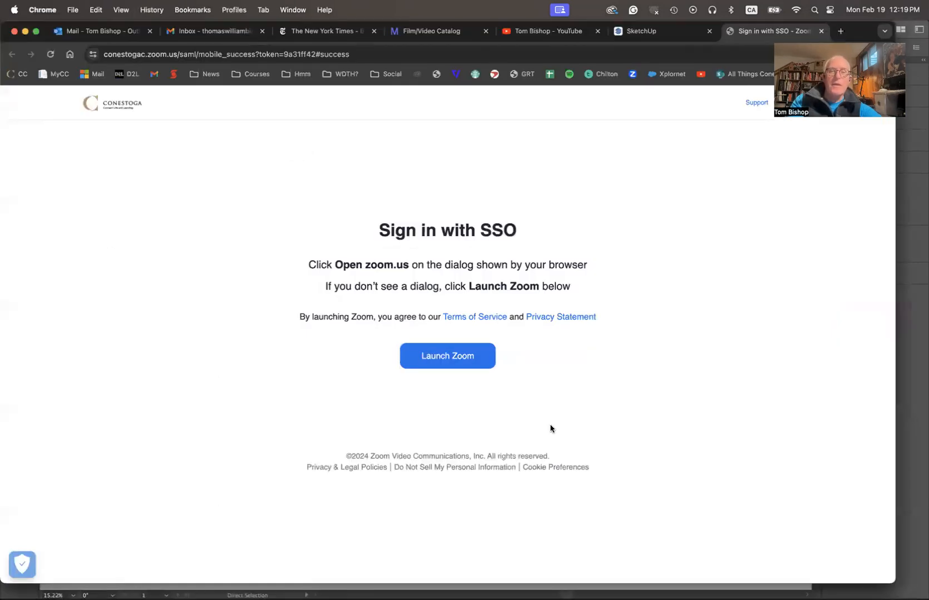
left_click(644, 35)
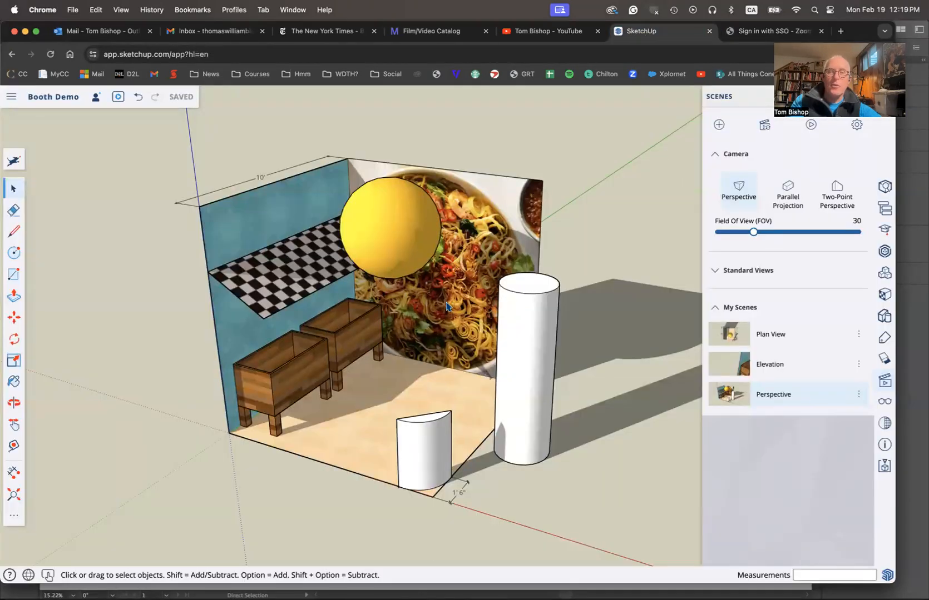
middle_click_drag(447, 306, 265, 235)
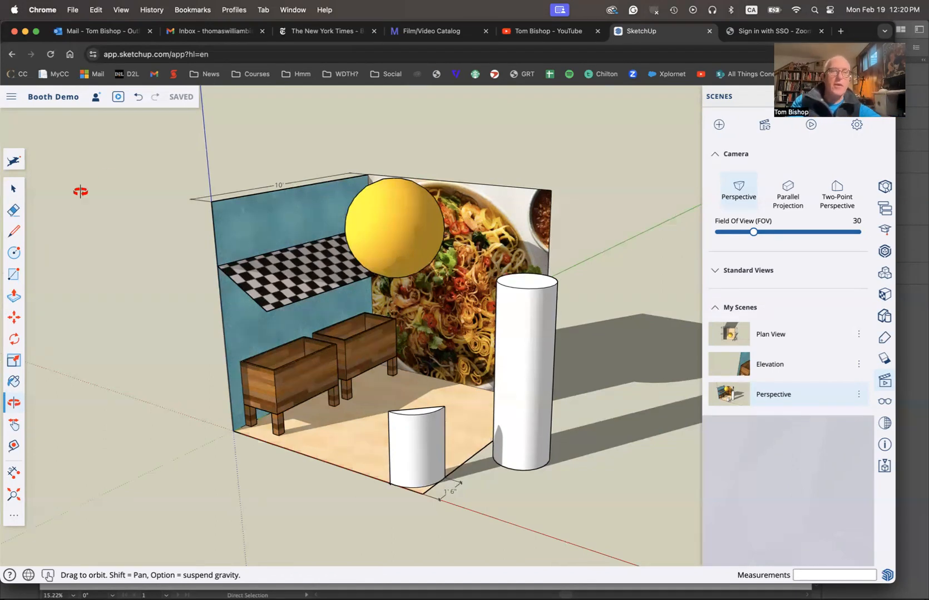
left_click(13, 189)
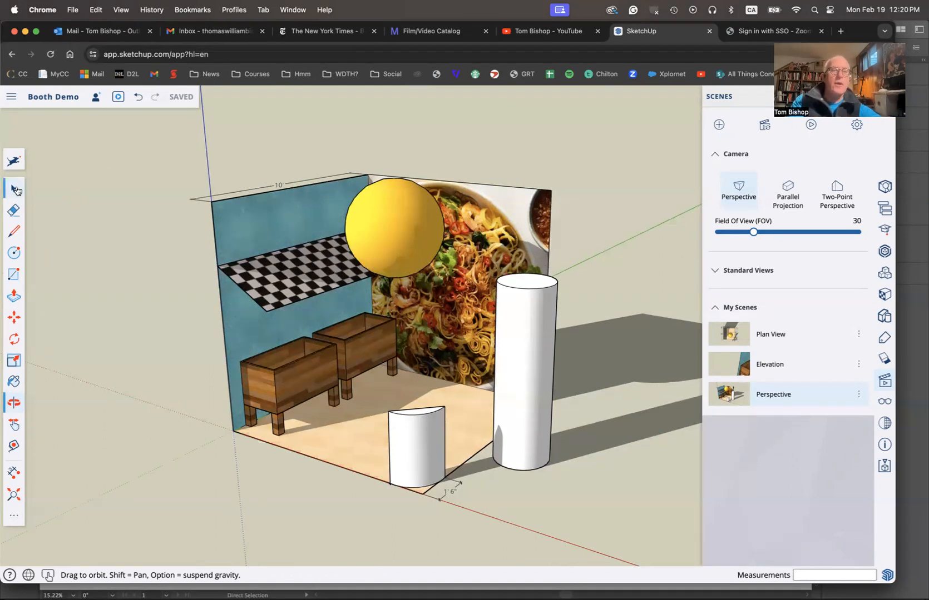
Import Logo.dxf from the Week 7 folder as a component, with units set to In model
left_click(11, 97)
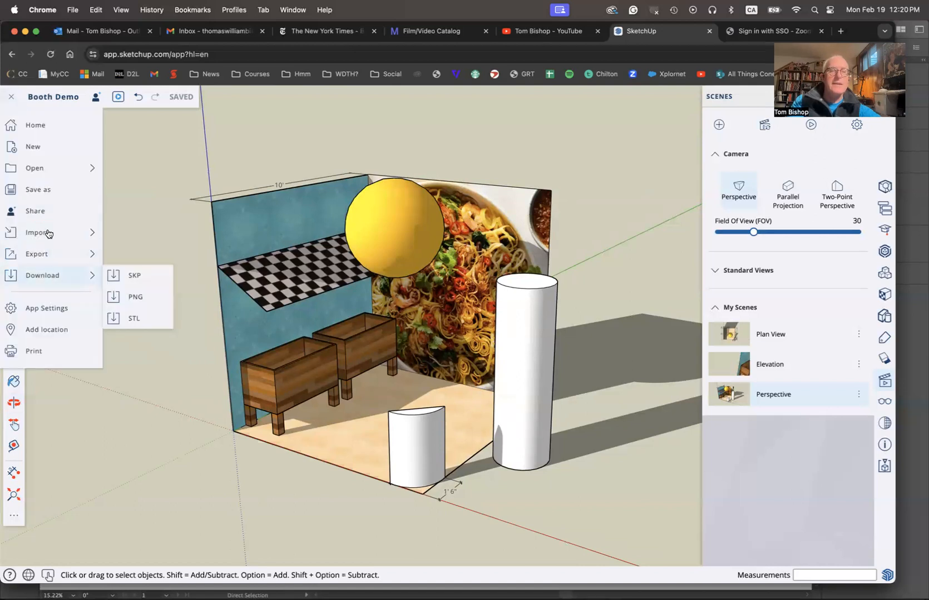
mouse_move(53, 231)
left_click(154, 234)
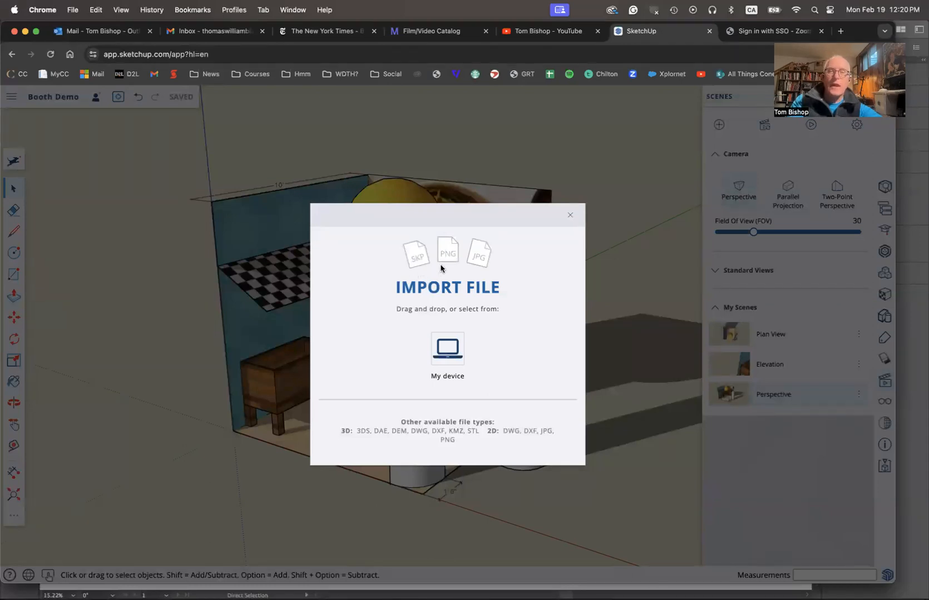
left_click(446, 350)
left_click(480, 265)
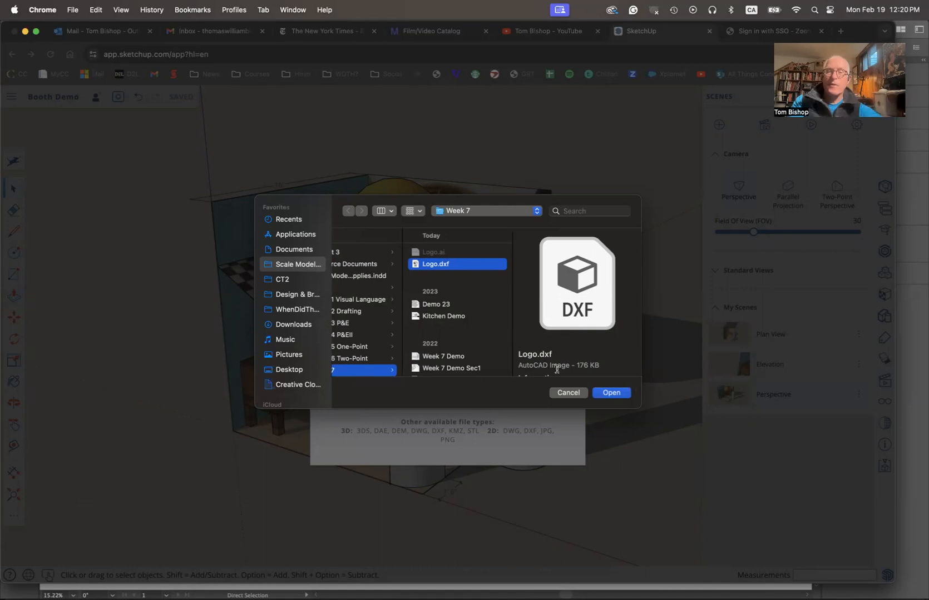
left_click(611, 393)
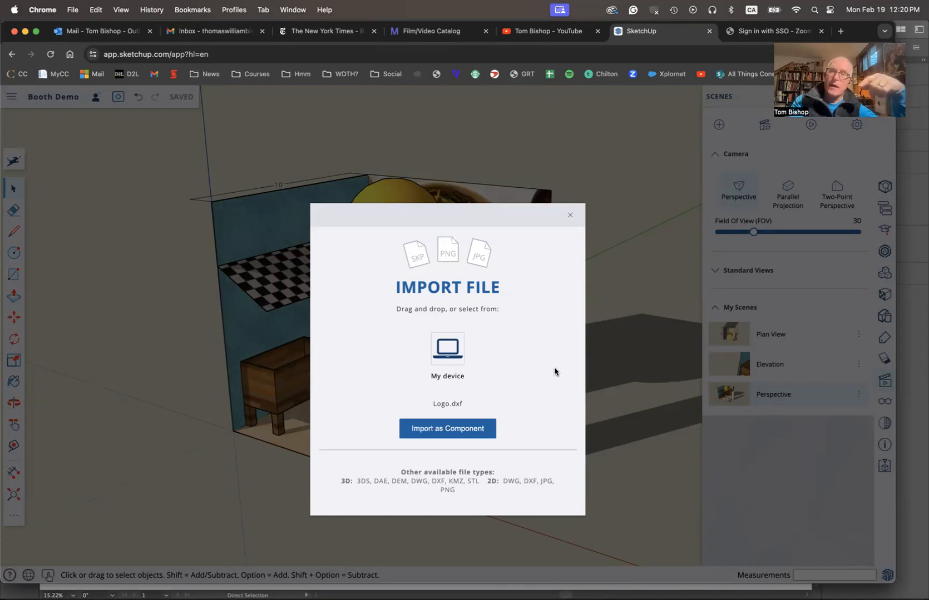
left_click(443, 428)
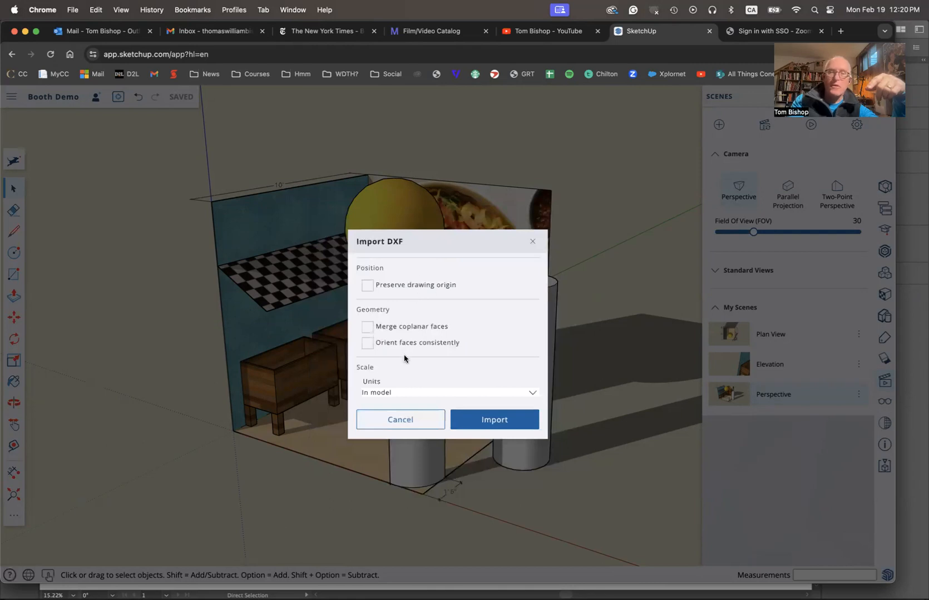
left_click(499, 425)
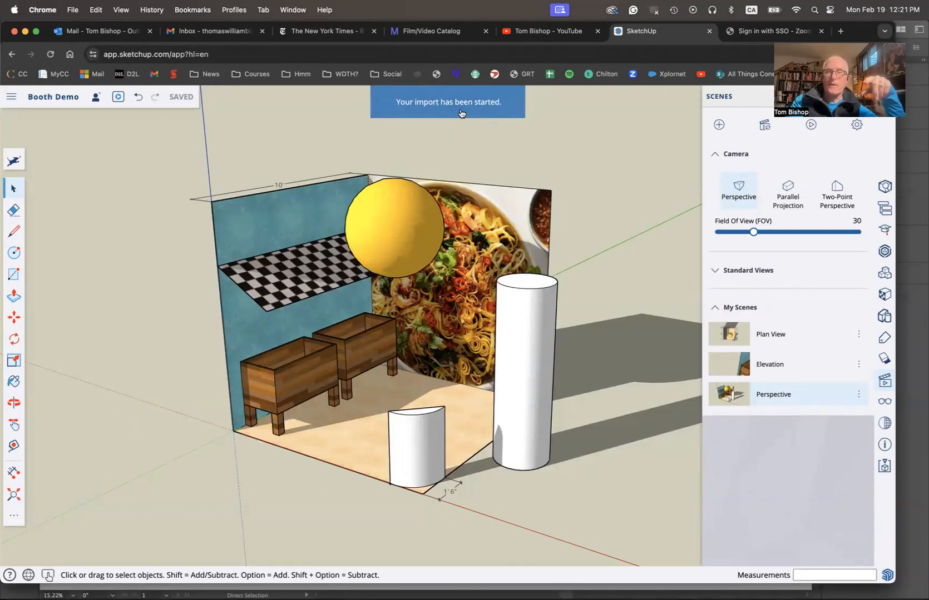
Place the imported logo component on the ground outside the booth, beyond the teal wall, and deselect it
left_click(461, 114)
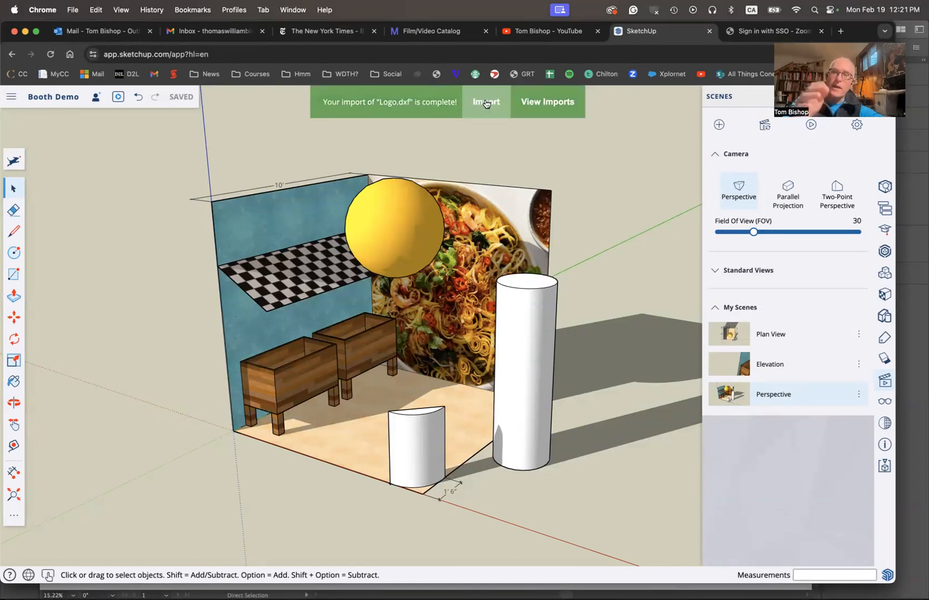
left_click(485, 102)
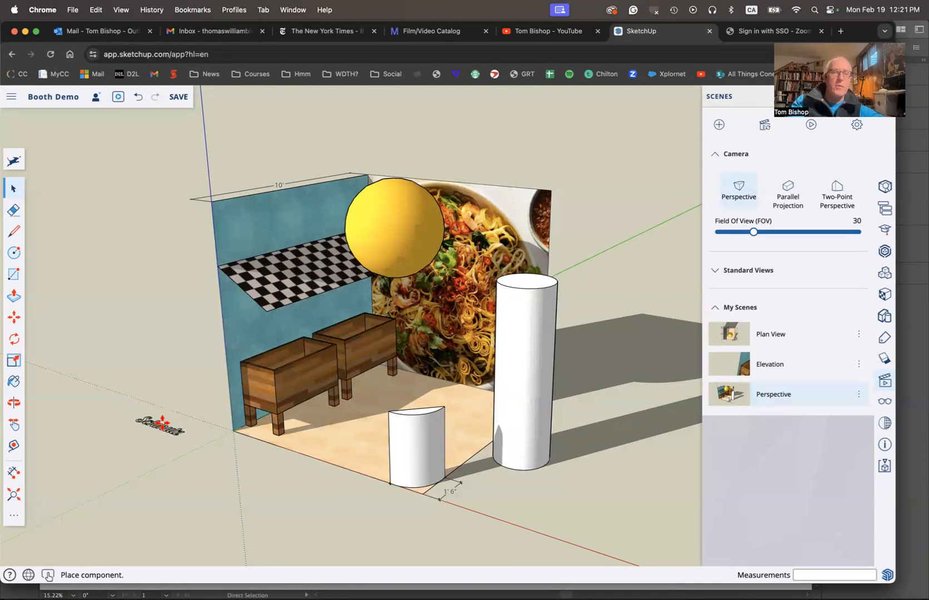
left_click(165, 423)
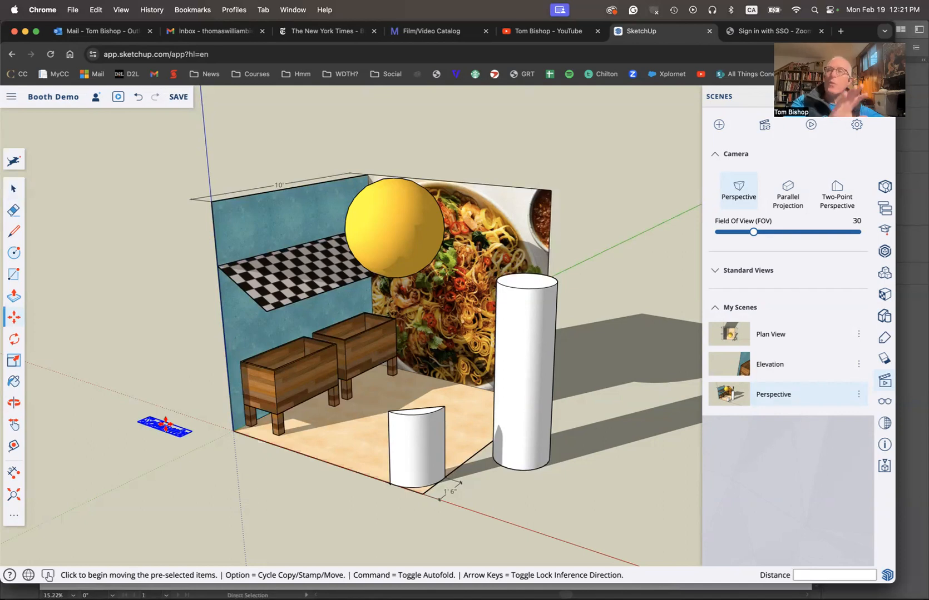
scroll(164, 425, "up", 5)
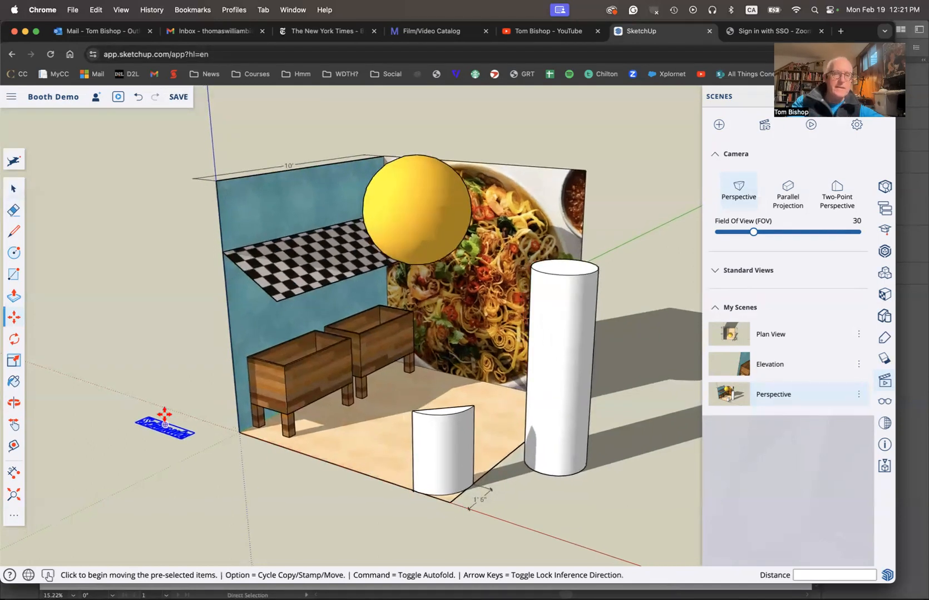
scroll(177, 414, "up", 3)
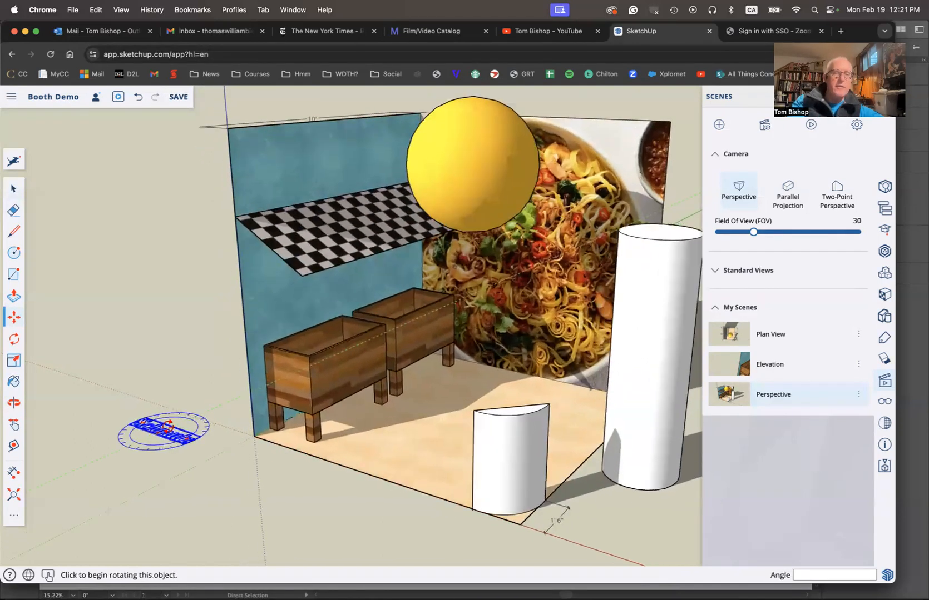
scroll(182, 410, "up", 3)
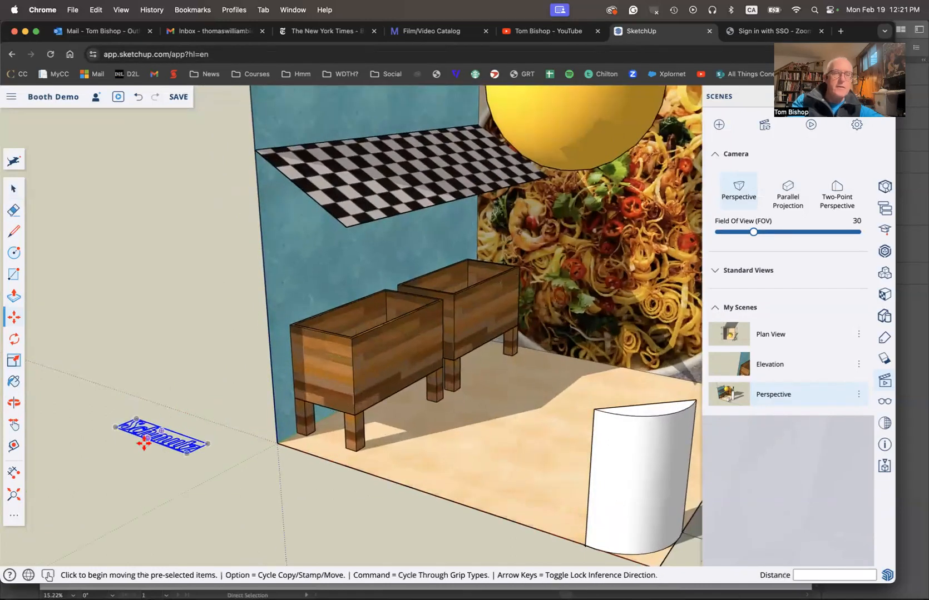
key("q")
scroll(162, 434, "up", 2)
scroll(150, 440, "up", 5)
key("m")
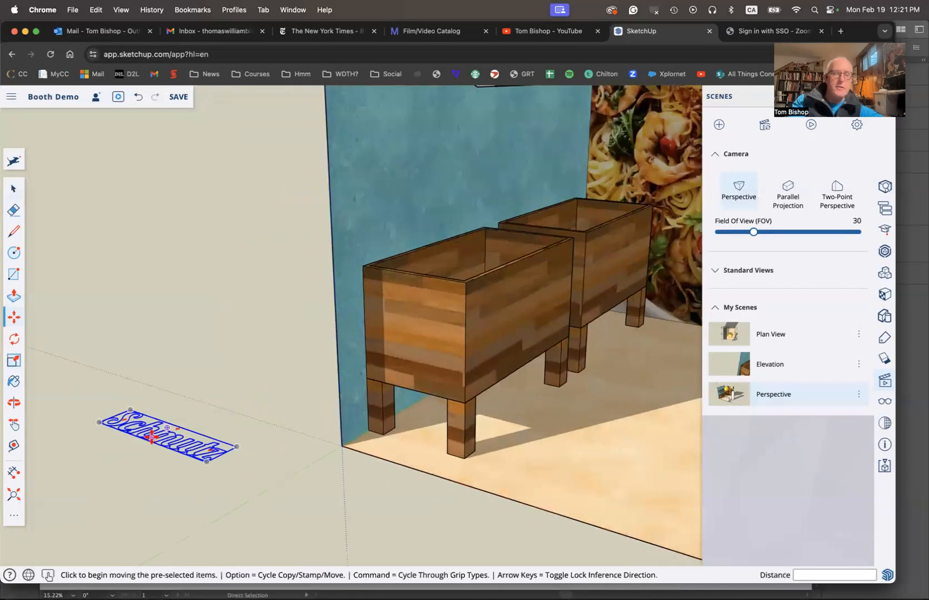
left_click(13, 190)
left_click(154, 462)
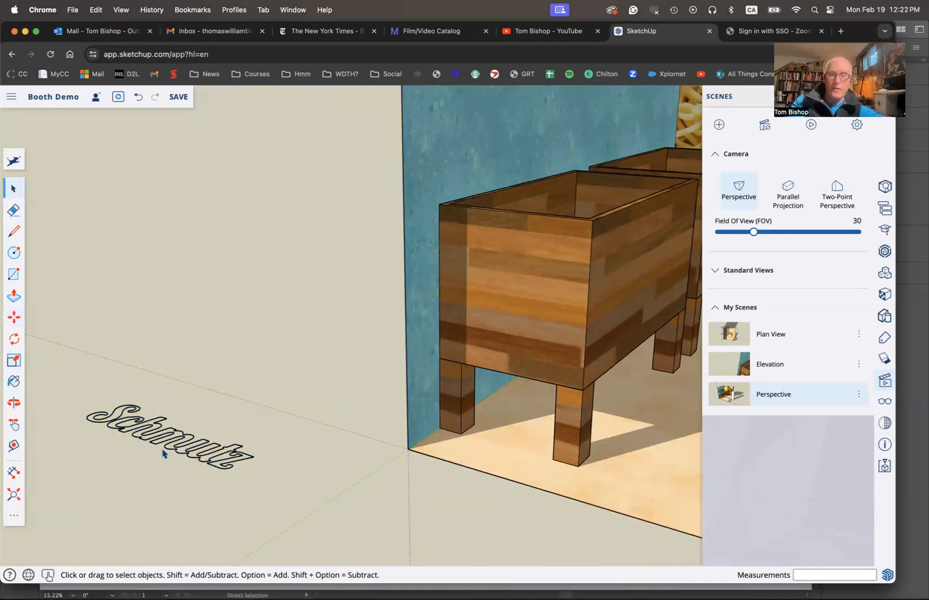
Explode the Schmutz logo component on the ground into loose edges and clear the selection
key("o")
left_click_drag(203, 455, 315, 502)
left_click(13, 188)
left_click(204, 500)
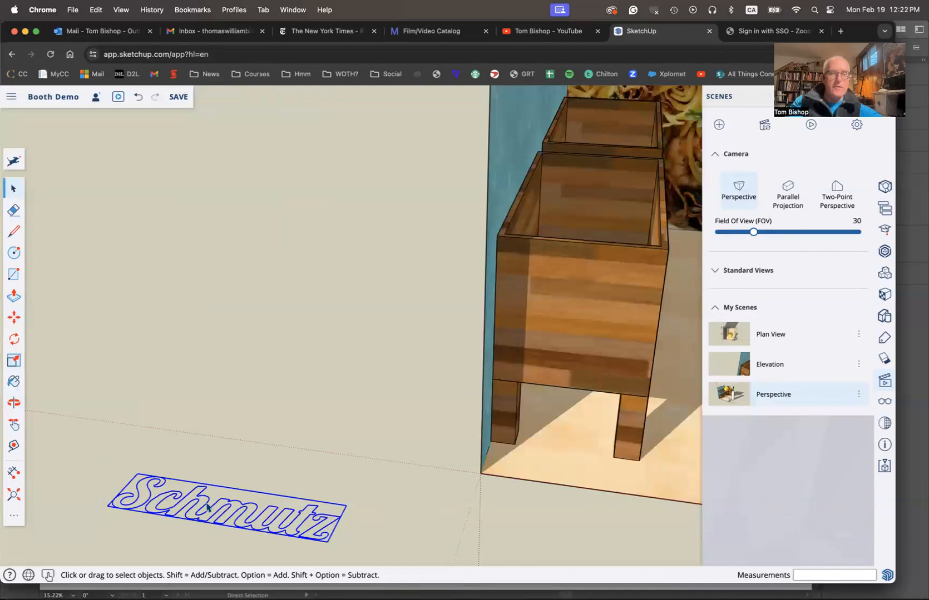
right_click(207, 507)
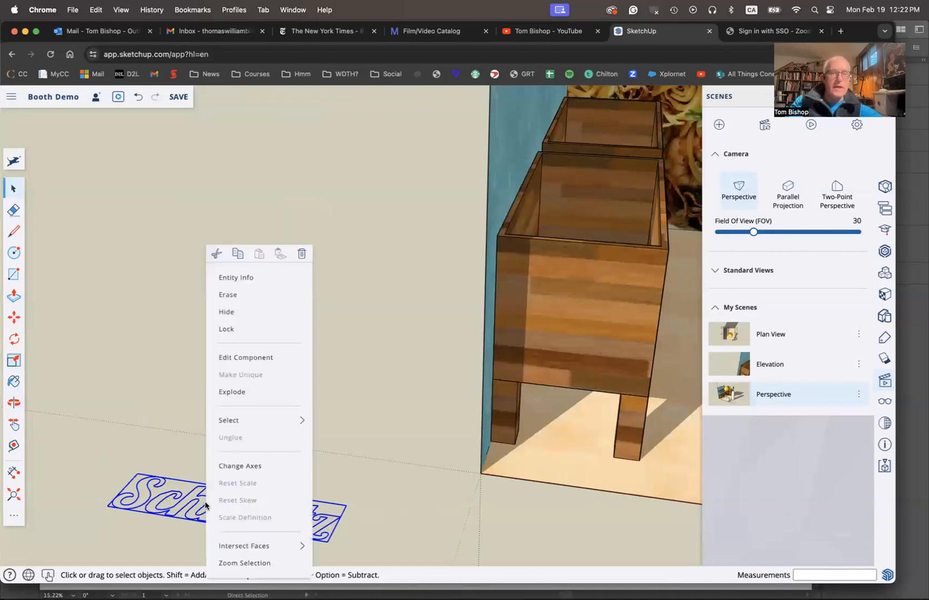
left_click(231, 392)
left_click(229, 476)
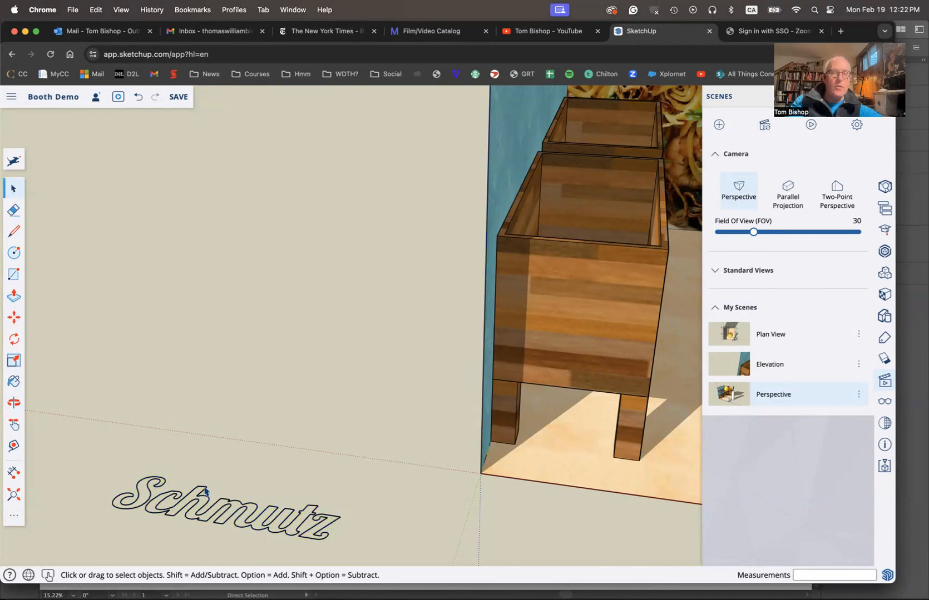
scroll(204, 490, "up", 6)
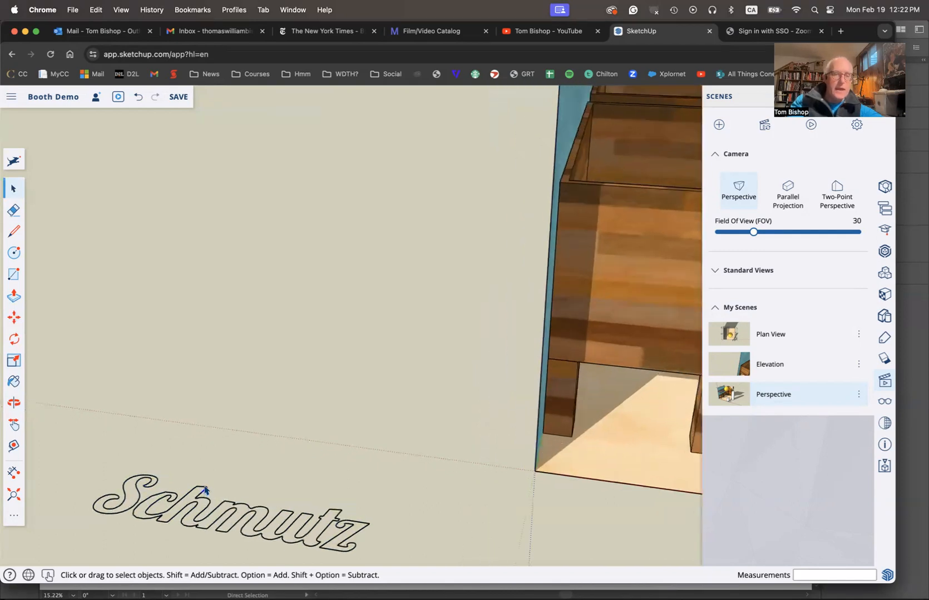
scroll(205, 491, "up", 8)
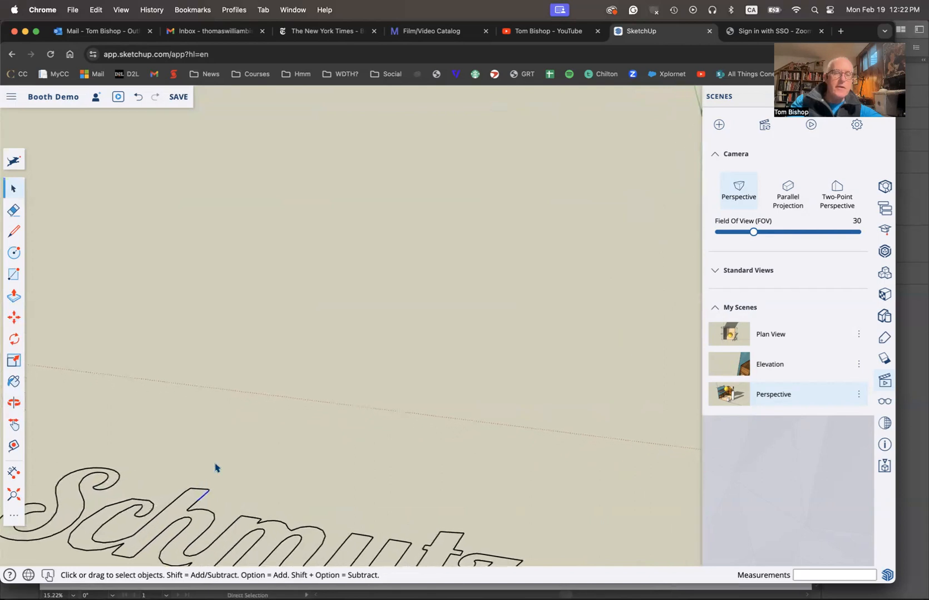
scroll(192, 512, "down", 8)
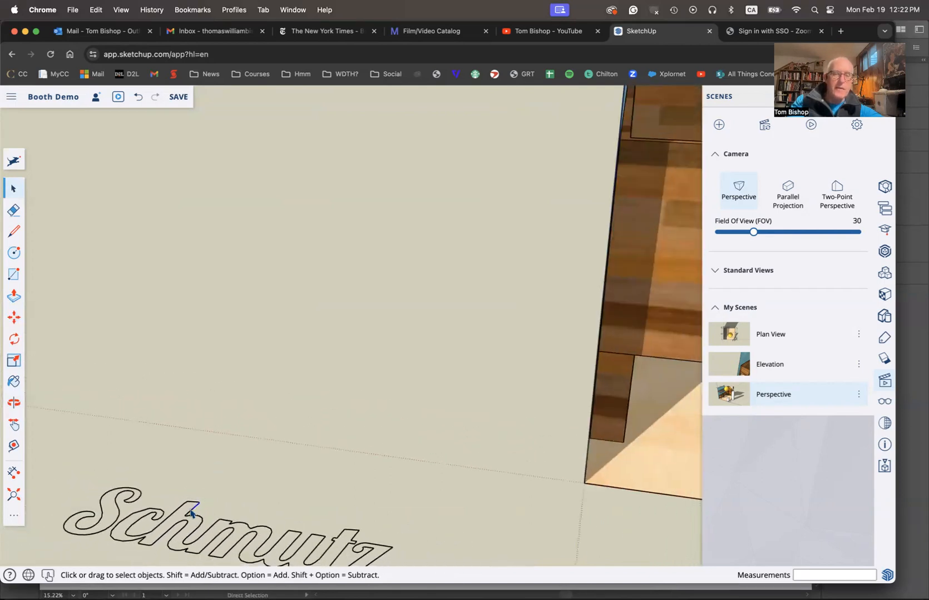
scroll(192, 512, "down", 8)
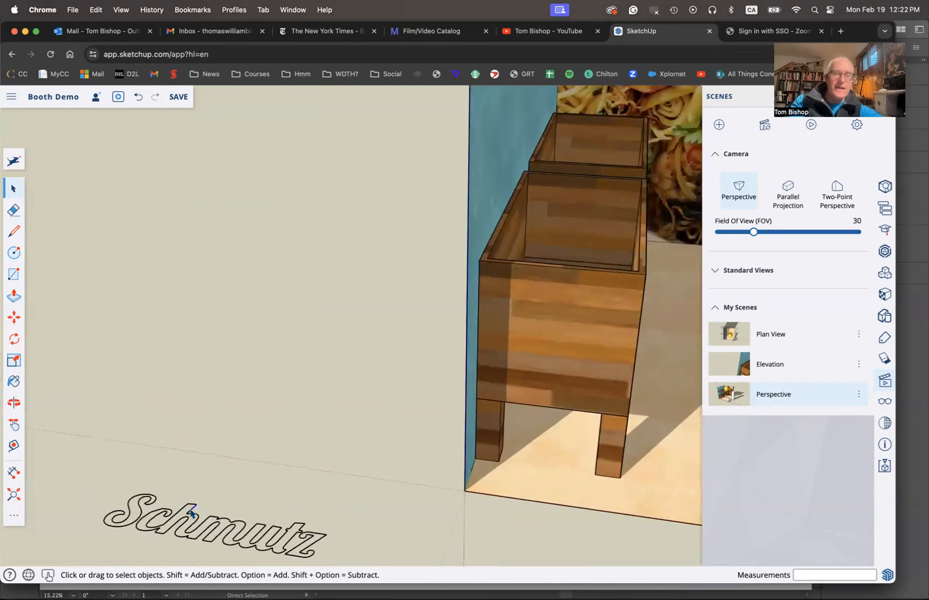
scroll(191, 512, "down", 2)
scroll(192, 527, "up", 4)
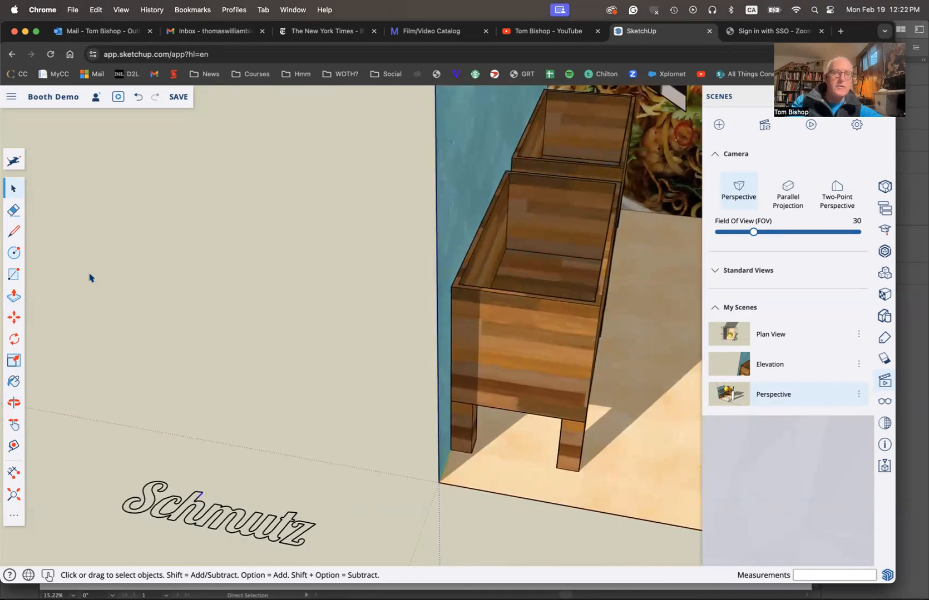
left_click(17, 275)
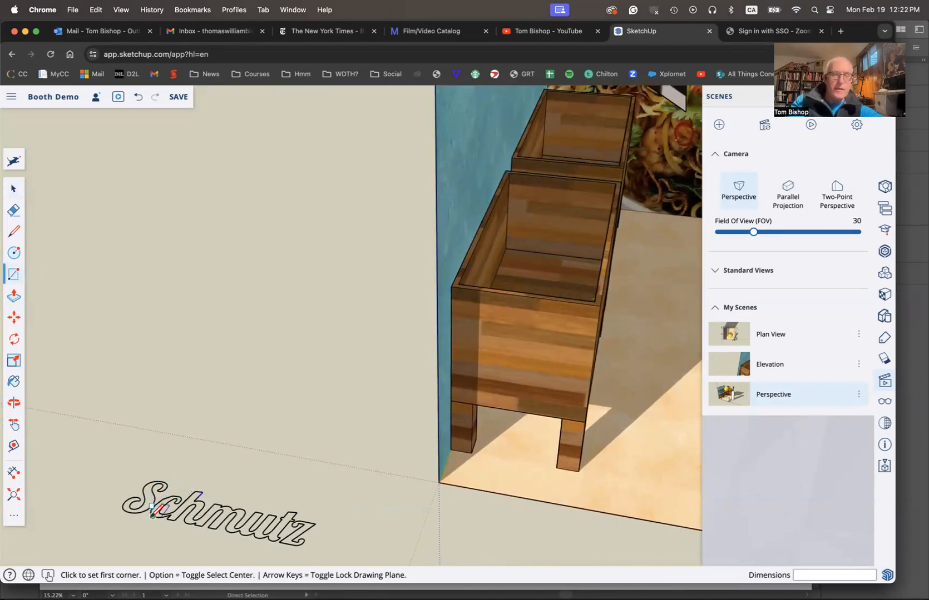
left_click(128, 532)
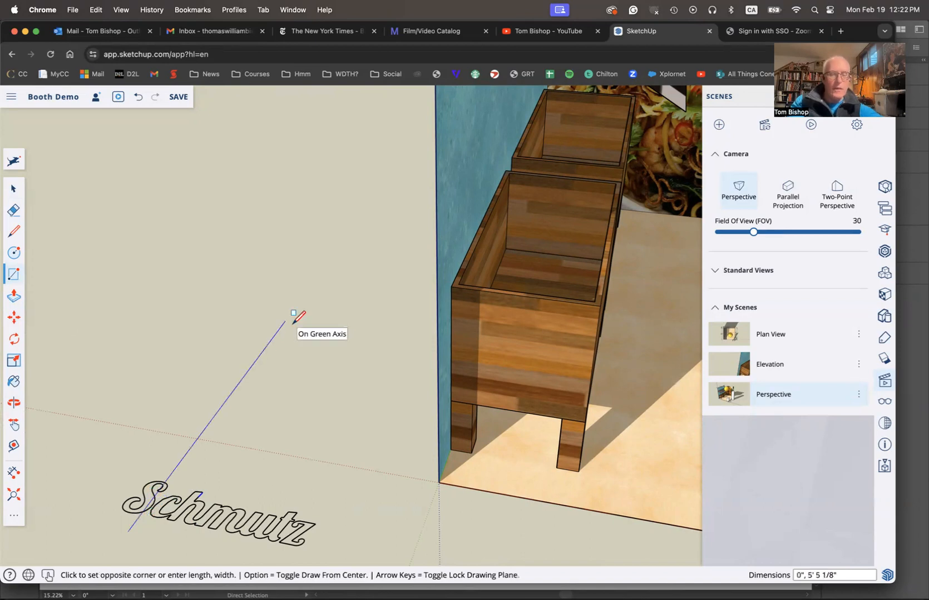
key("Escape")
Try to draw a rectangle about 1 11/16" by 1 9/16" over the top of the logo's S, and undo it
key("o")
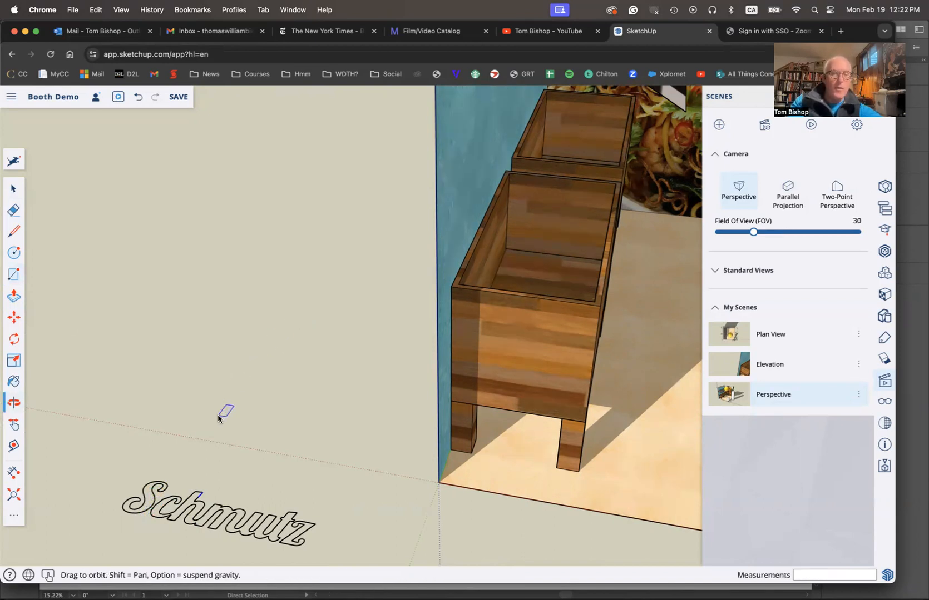
left_click_drag(149, 508, 182, 508)
scroll(182, 508, "up", 10)
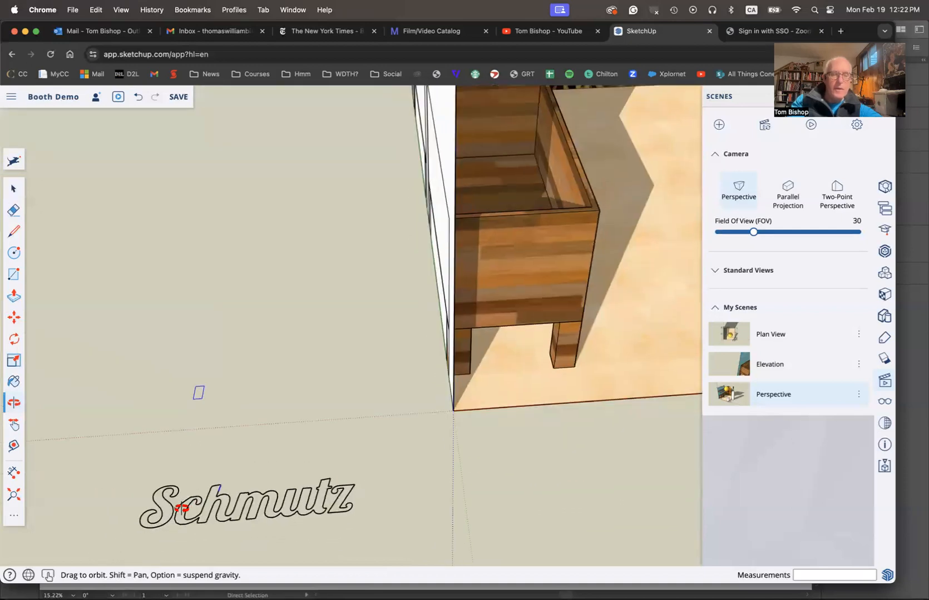
key("z")
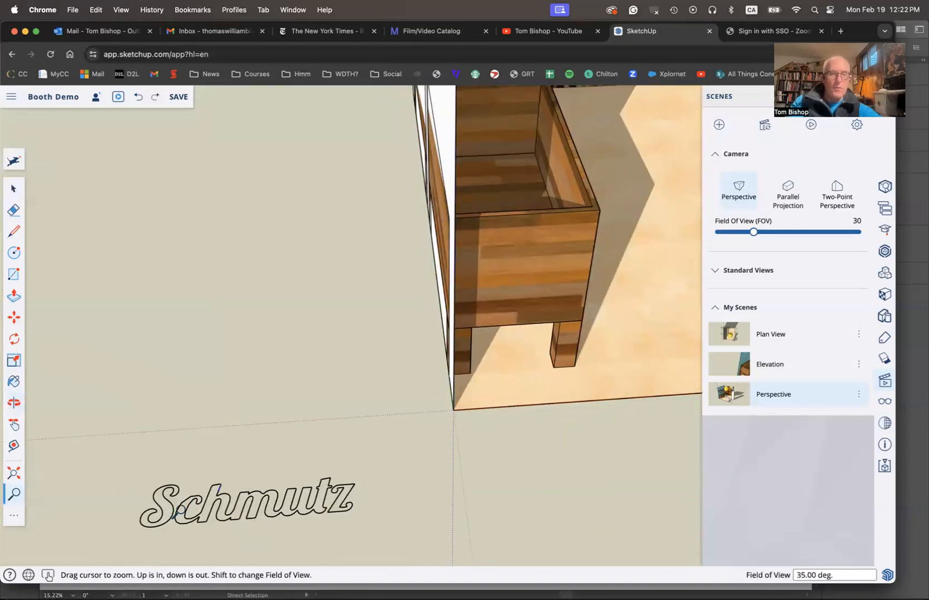
scroll(184, 510, "up", 5)
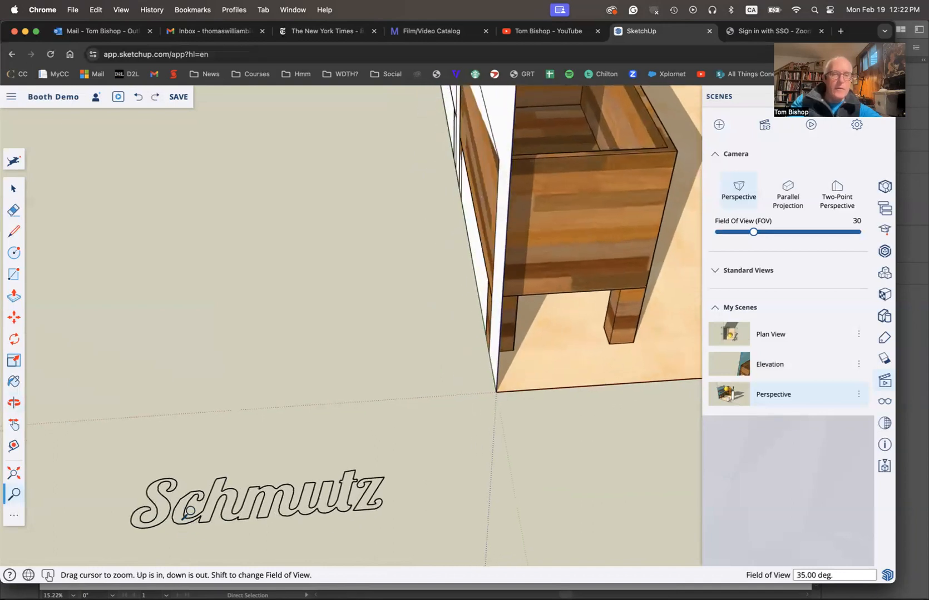
scroll(189, 510, "up", 5)
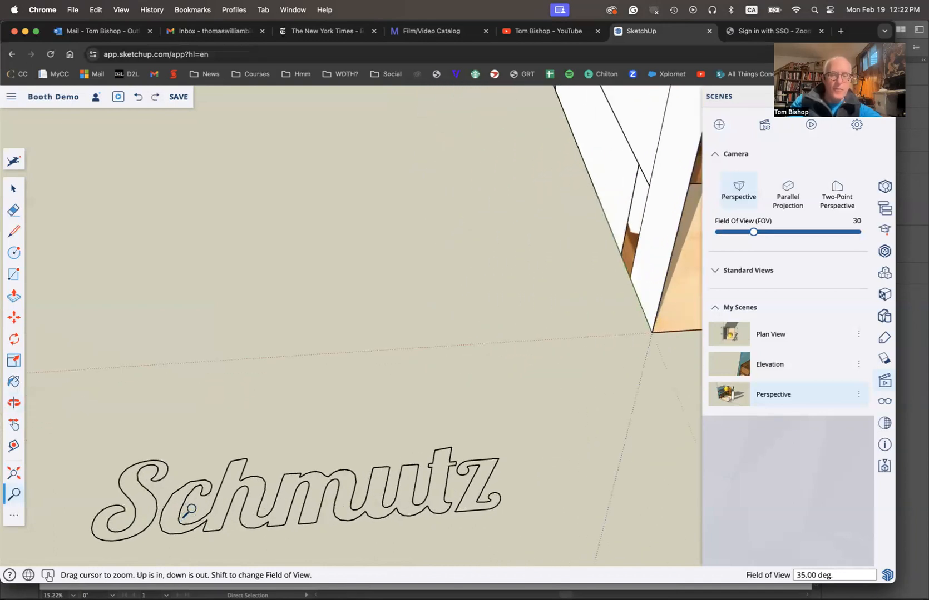
key("r")
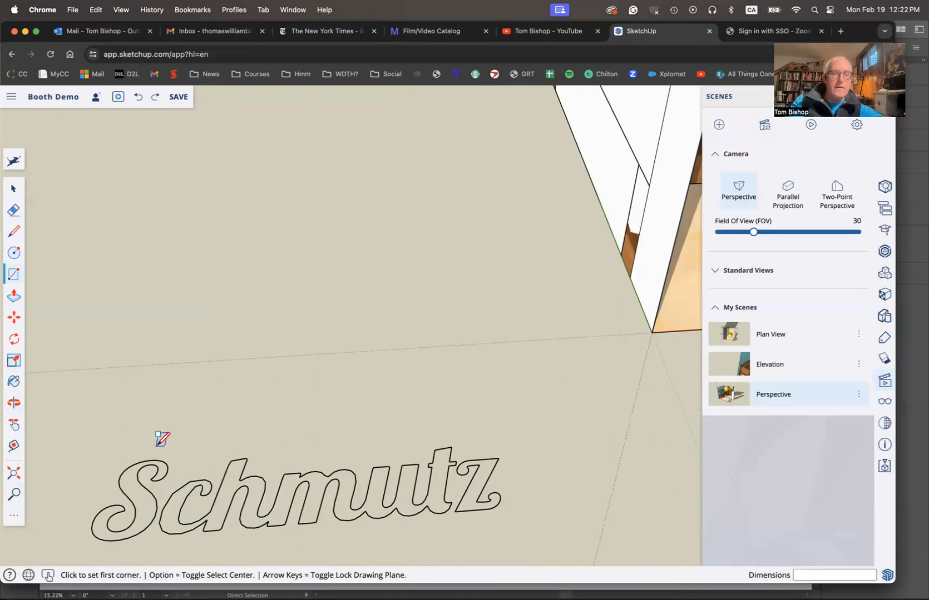
left_click(131, 454)
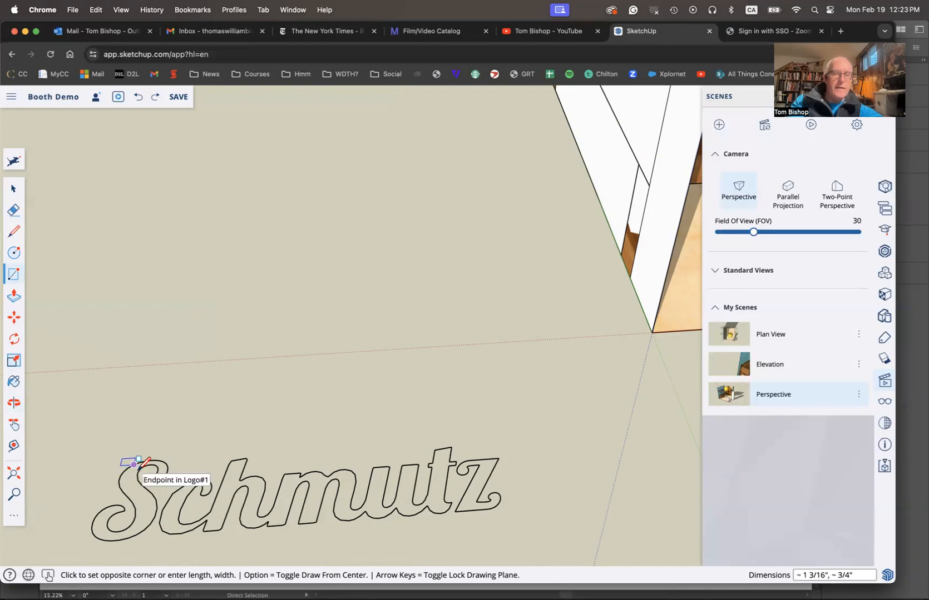
left_click(138, 471)
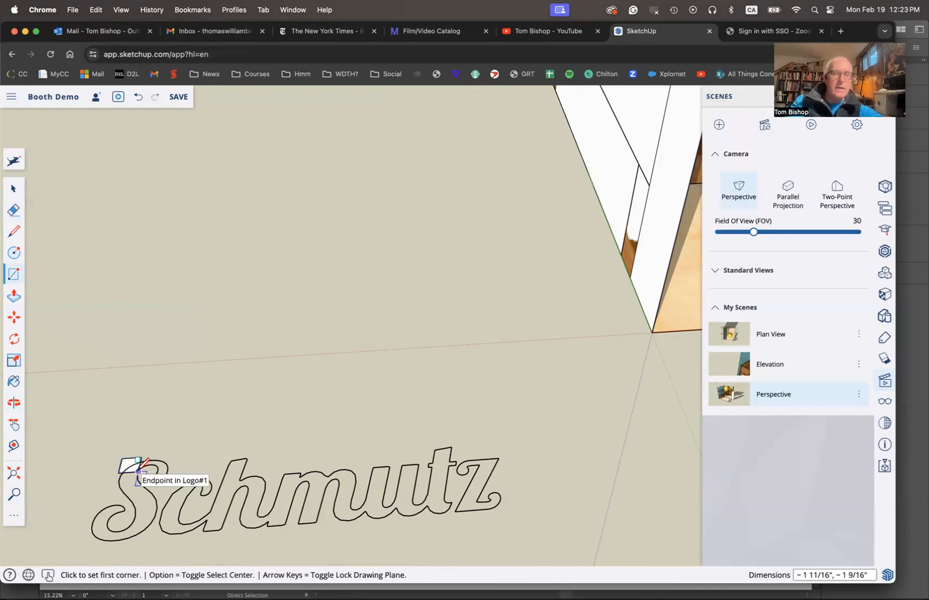
key("super+z")
left_click(140, 437)
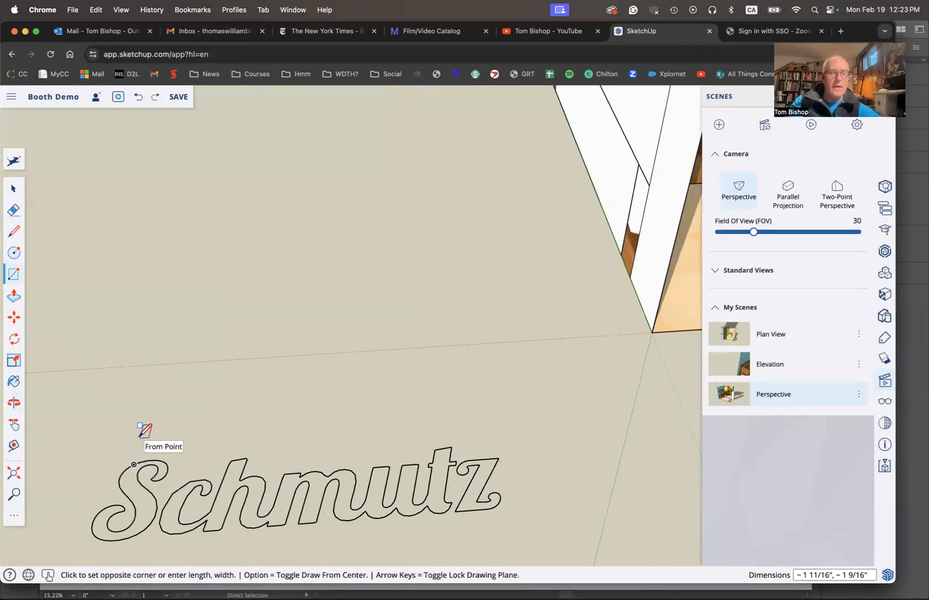
Explode the nested Schmutz logo component on the ground so its outlines become loose edges
key("space")
left_click(145, 464)
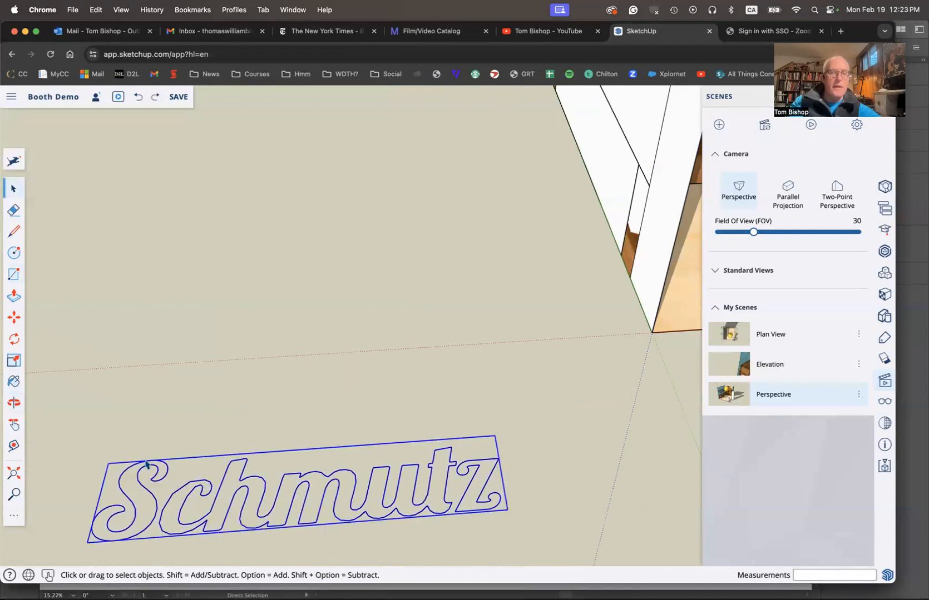
right_click(145, 465)
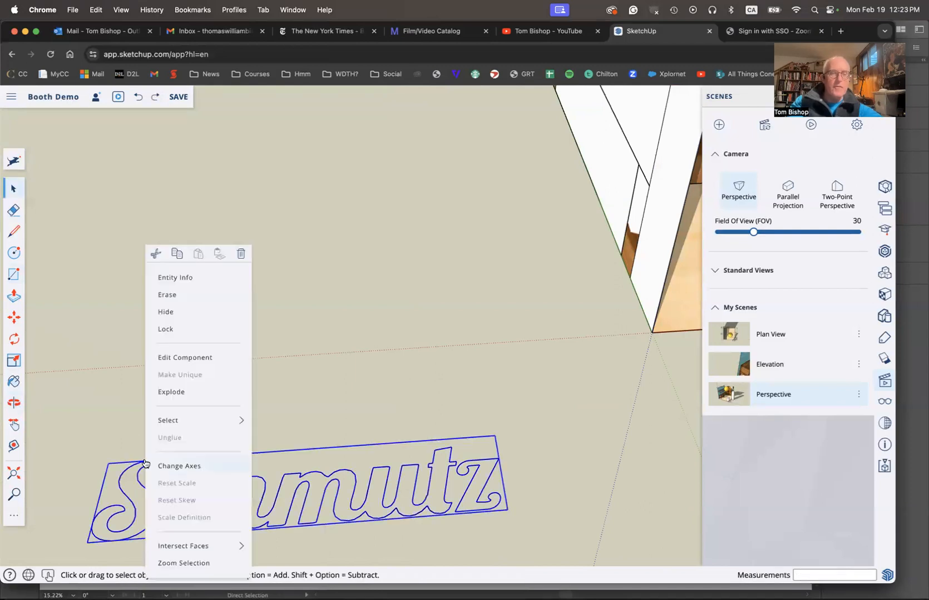
left_click(172, 392)
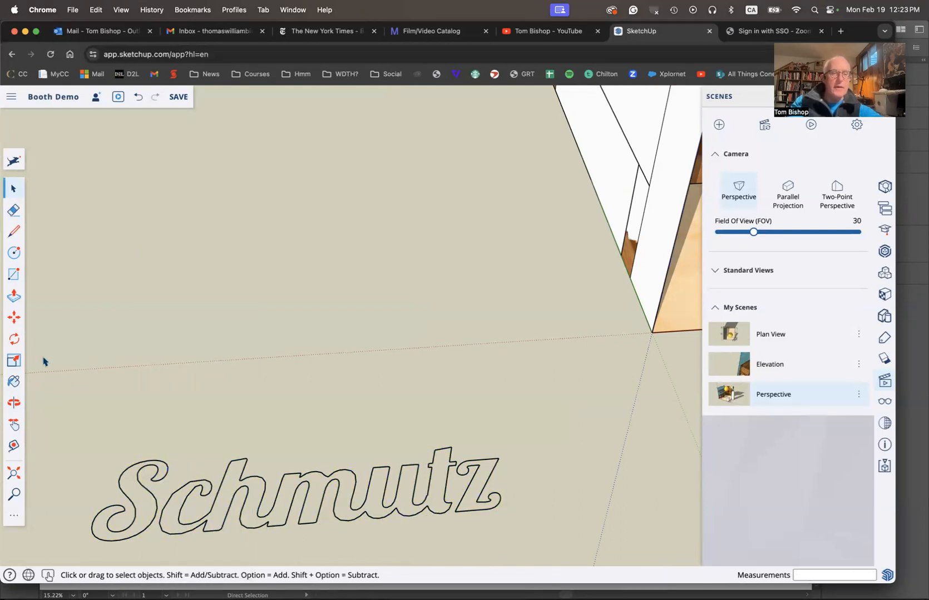
Draw small rectangles, each about 2 inches across, overlapping the S outline and the top of the h to fill the letters with faces
key("r")
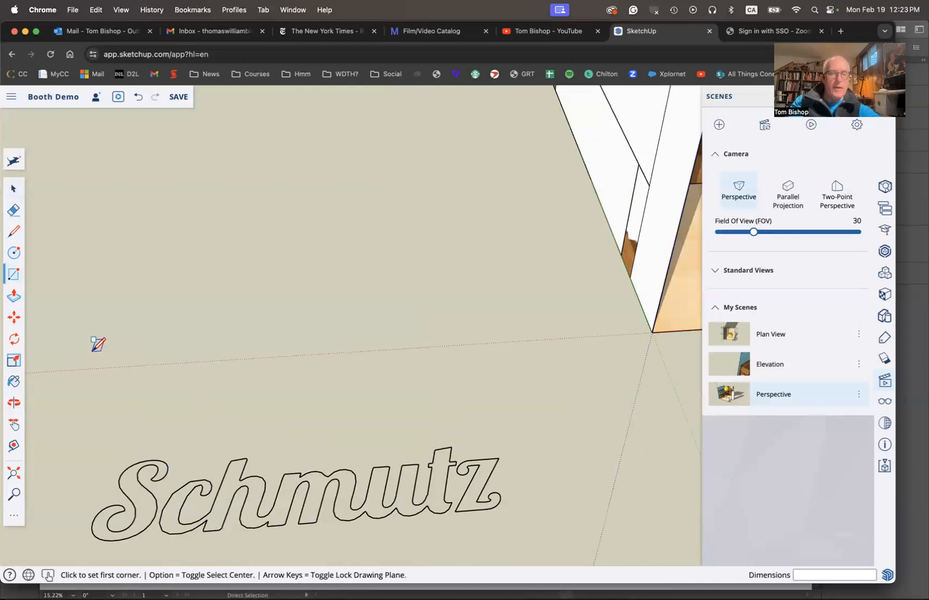
left_click(111, 470)
left_click(132, 485)
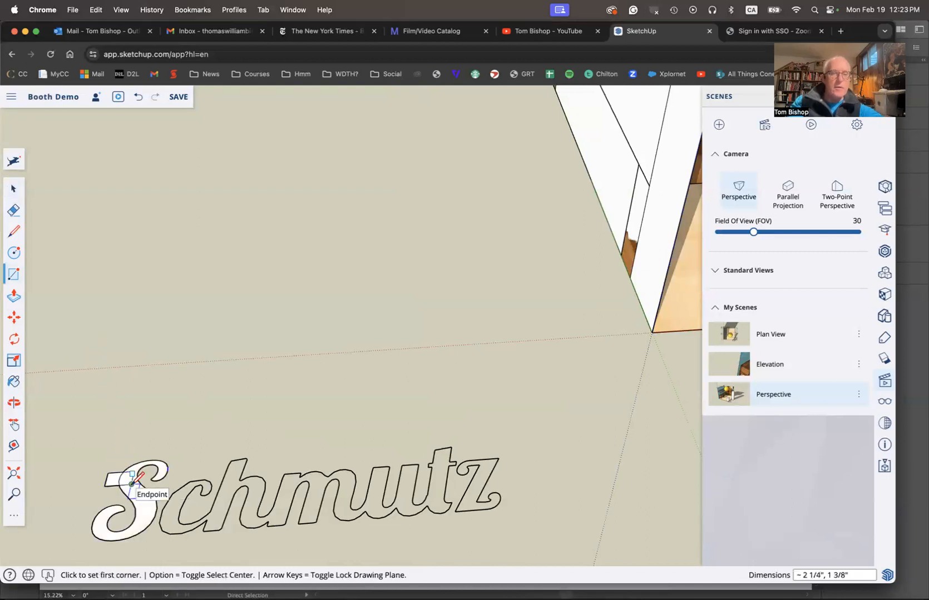
left_click(225, 453)
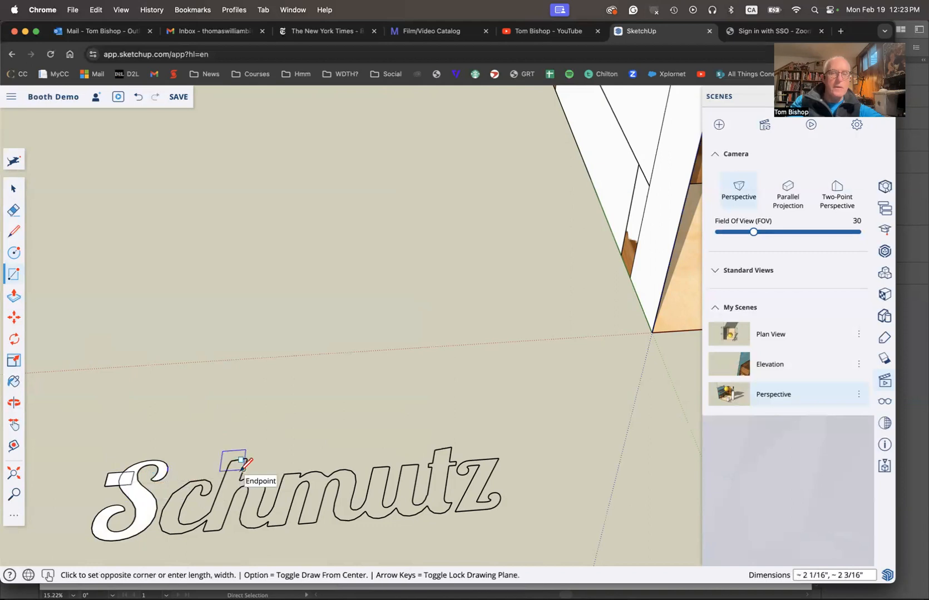
left_click(243, 469)
Try to draw small rectangles overlapping the upper edge of the z, and undo both attempts
left_click(472, 453)
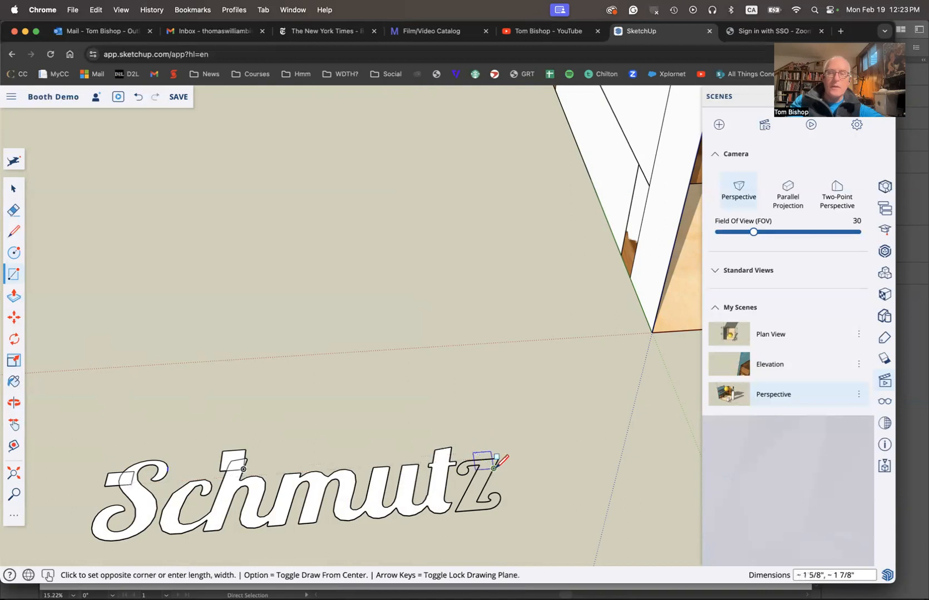
left_click(513, 460)
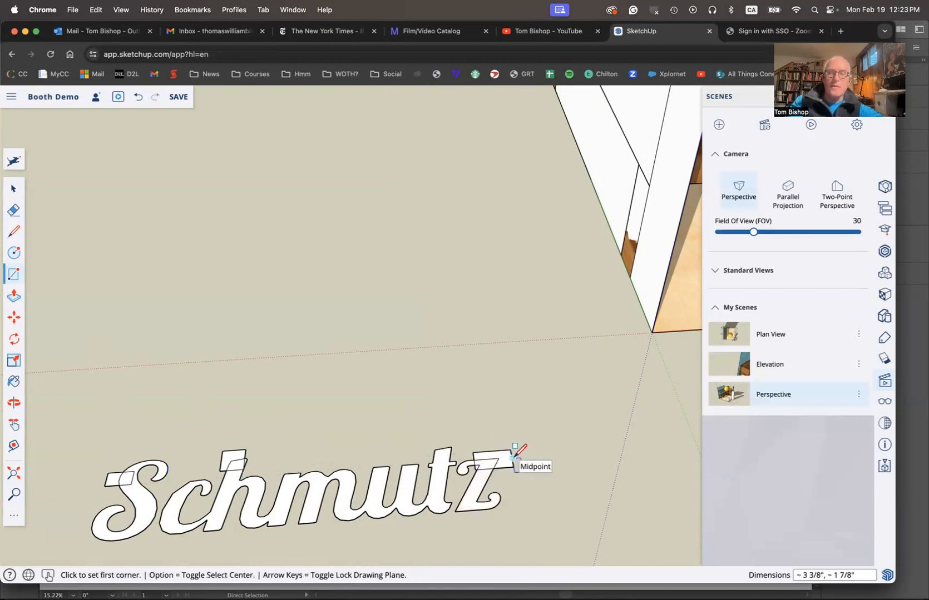
key("super+z")
left_click(498, 449)
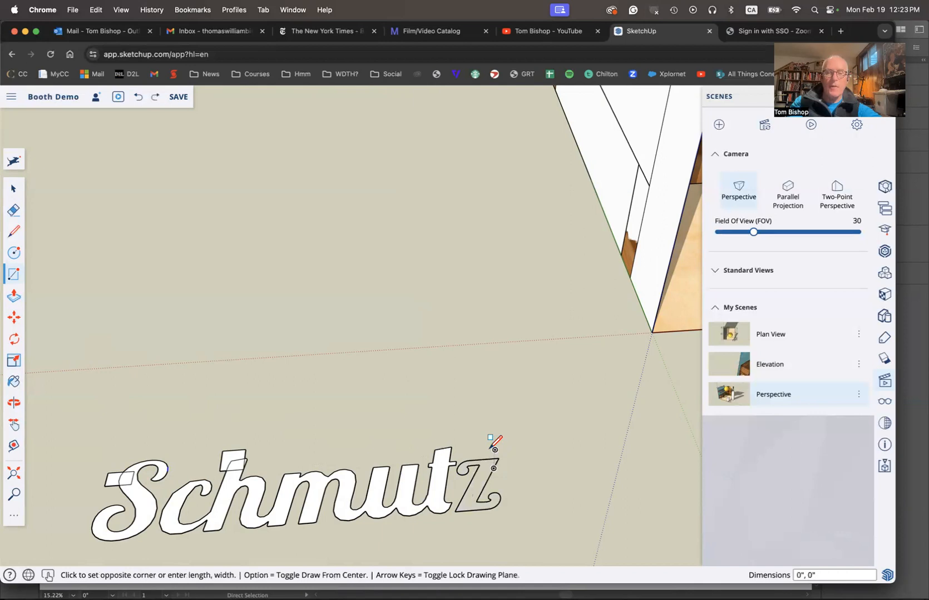
left_click(512, 468)
key("super+z")
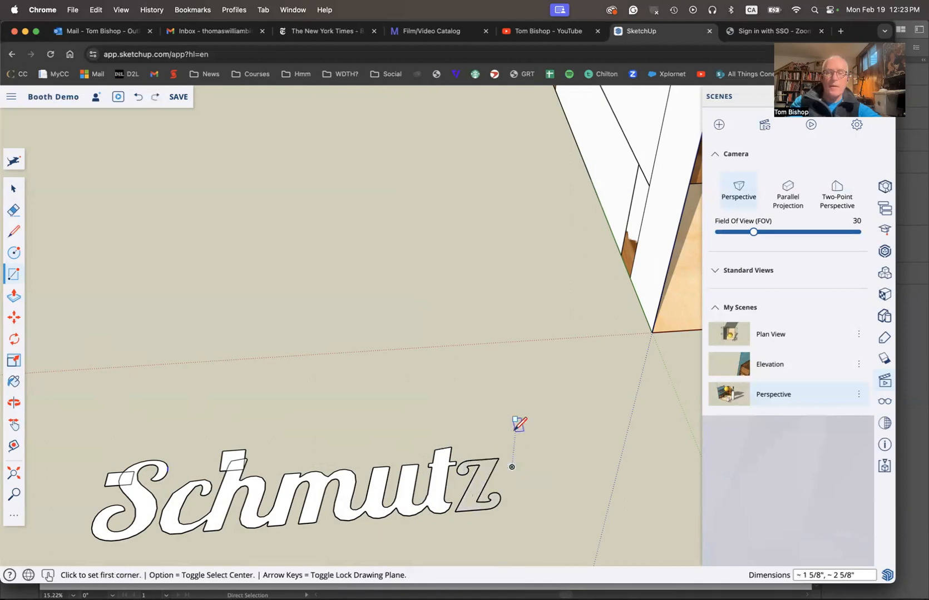
Fill the z with a face by drawing a rectangle about 1 5/16" by 4" over its upper-right corner, and erase the rectangle's edges
left_click(494, 440)
left_click(509, 467)
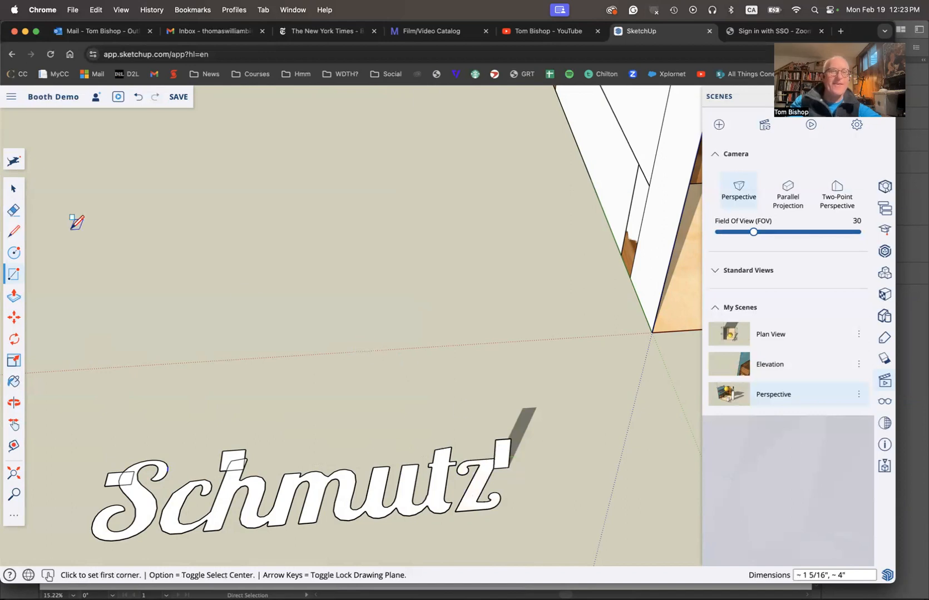
left_click(14, 211)
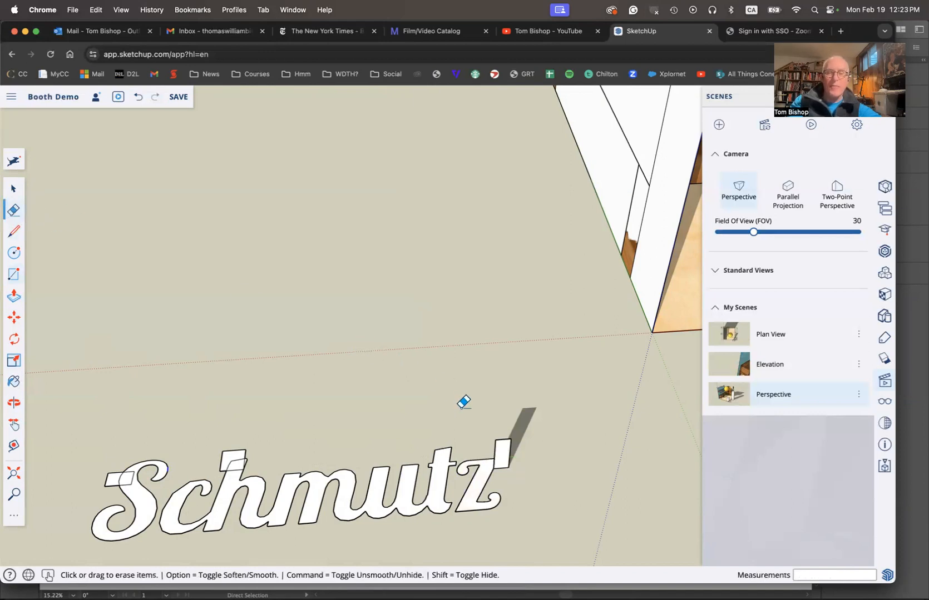
left_click_drag(502, 437, 522, 447)
left_click(505, 467)
Erase the helper rectangles' edges around and inside the h and the S, leaving only the letter outlines
left_click_drag(221, 440, 256, 442)
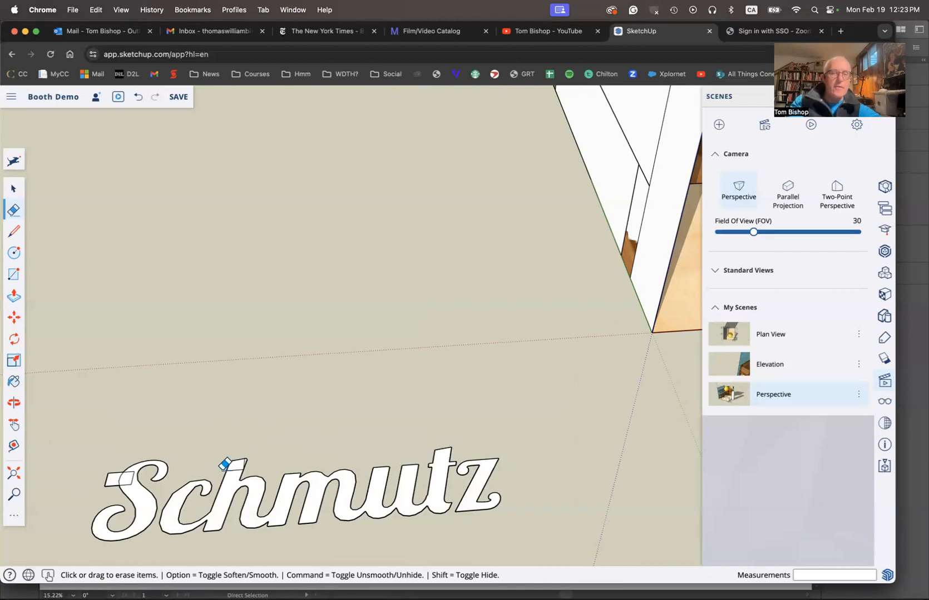
left_click_drag(105, 481, 118, 460)
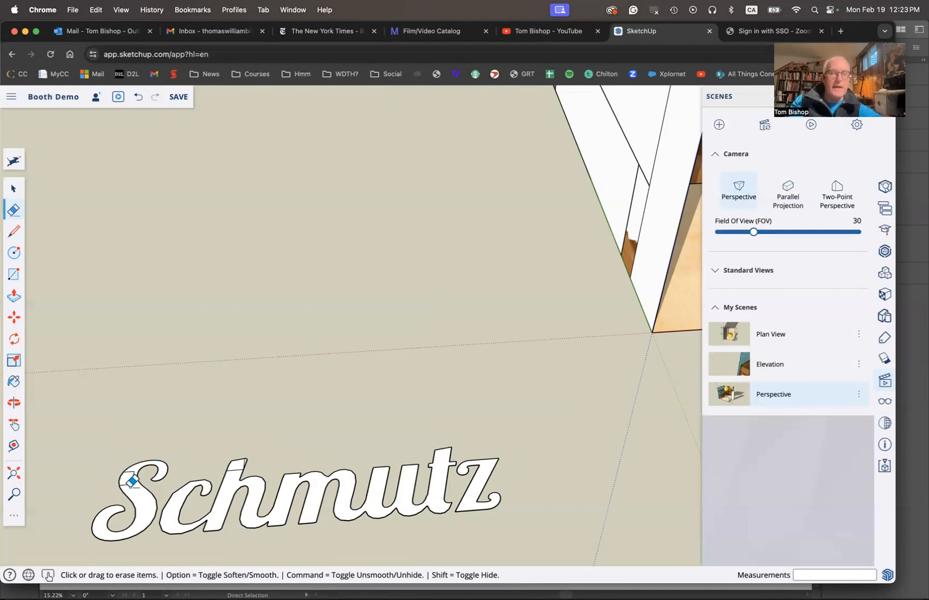
left_click(18, 196)
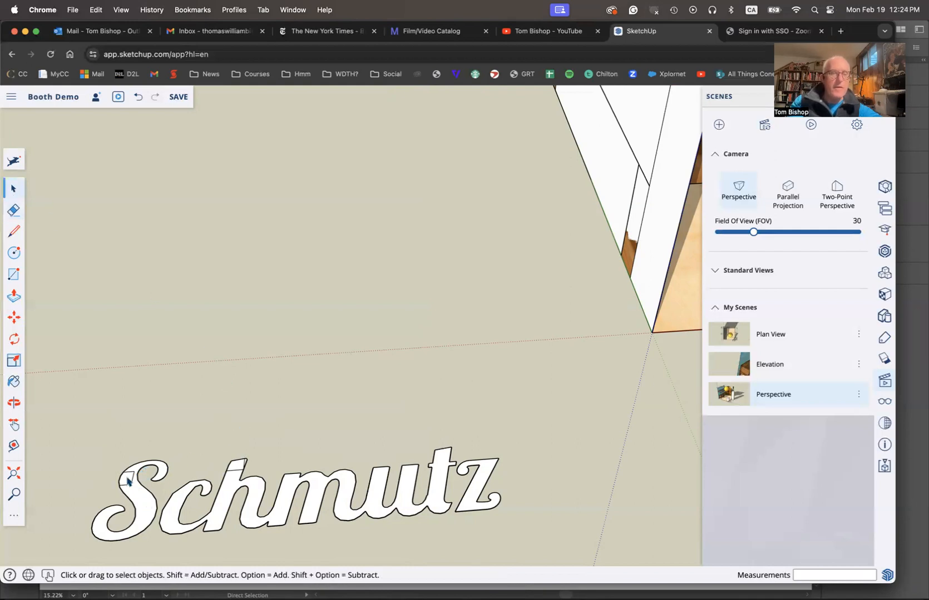
key("e")
scroll(130, 482, "up", 1)
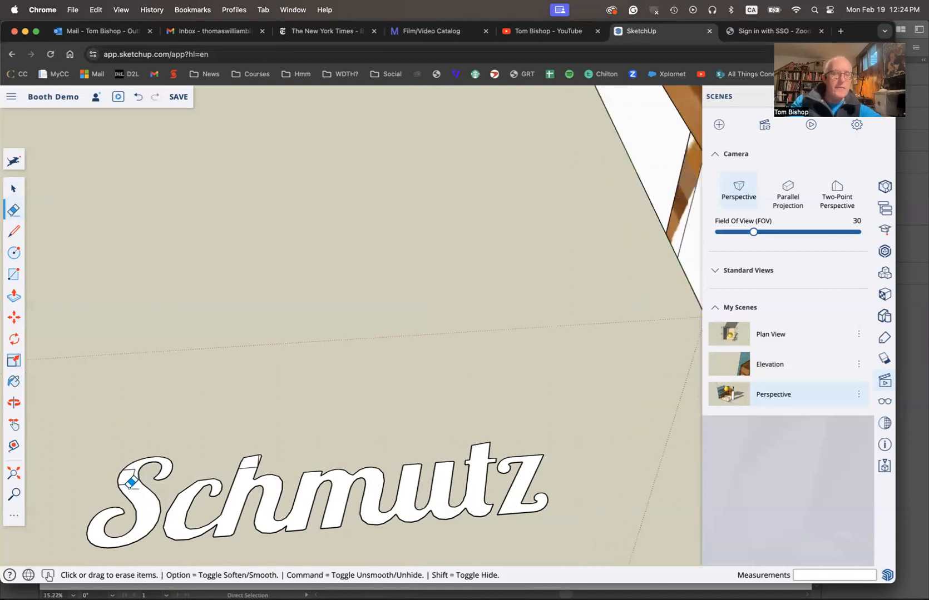
scroll(130, 482, "up", 1)
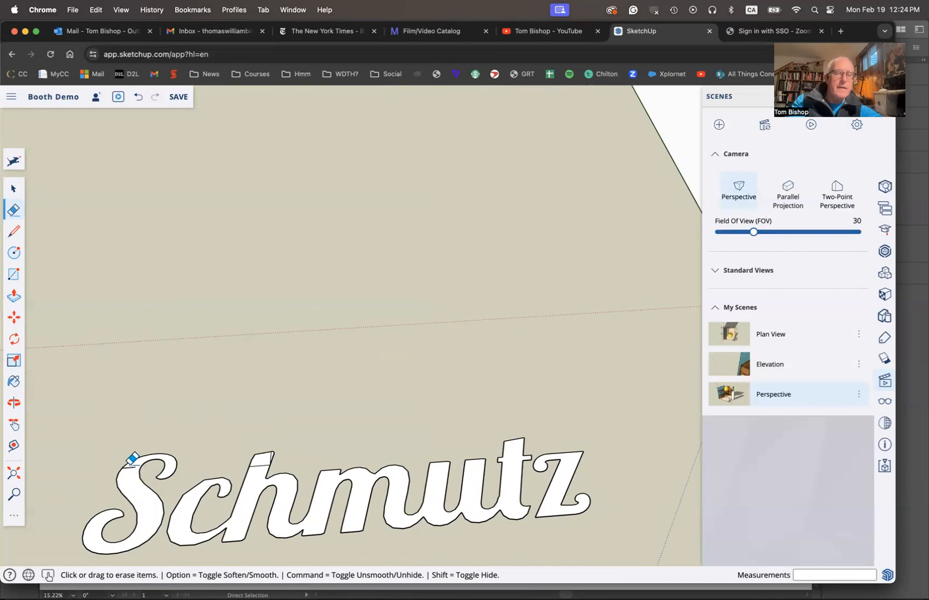
left_click(260, 461)
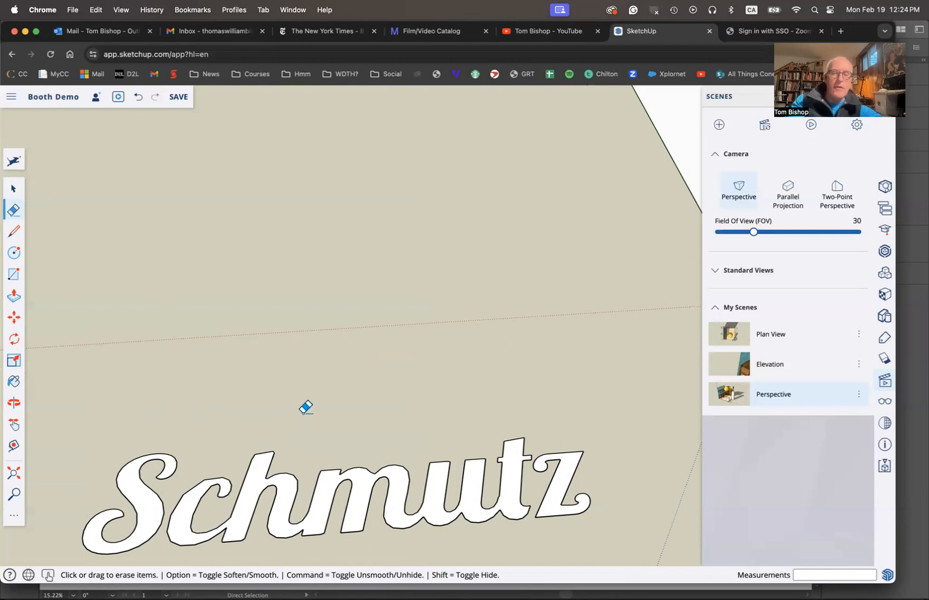
Extrude the face of the letter S upward by 6 inches with Push/Pull
scroll(304, 413, "right", 3)
scroll(303, 412, "left", 1)
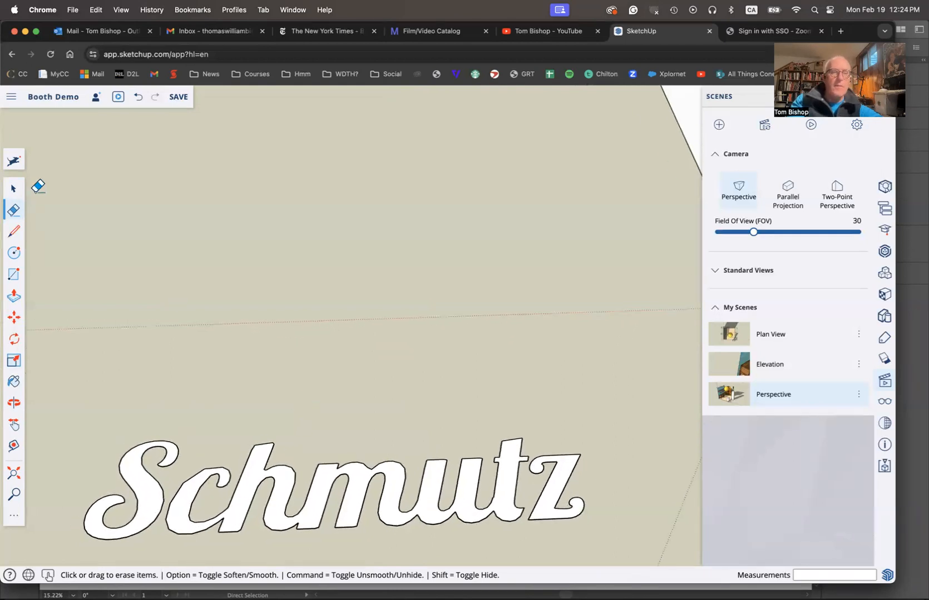
key("space")
key("p")
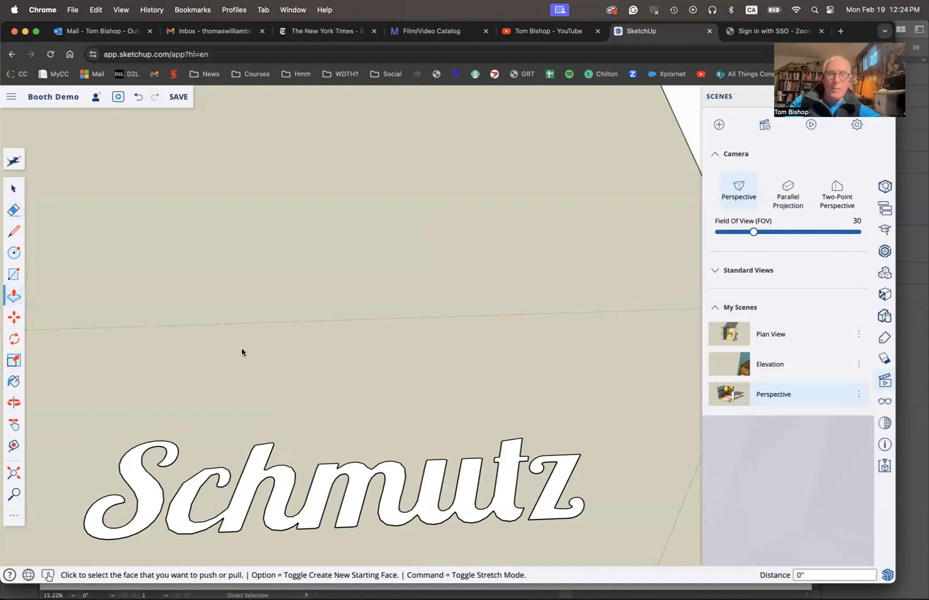
left_click(154, 504)
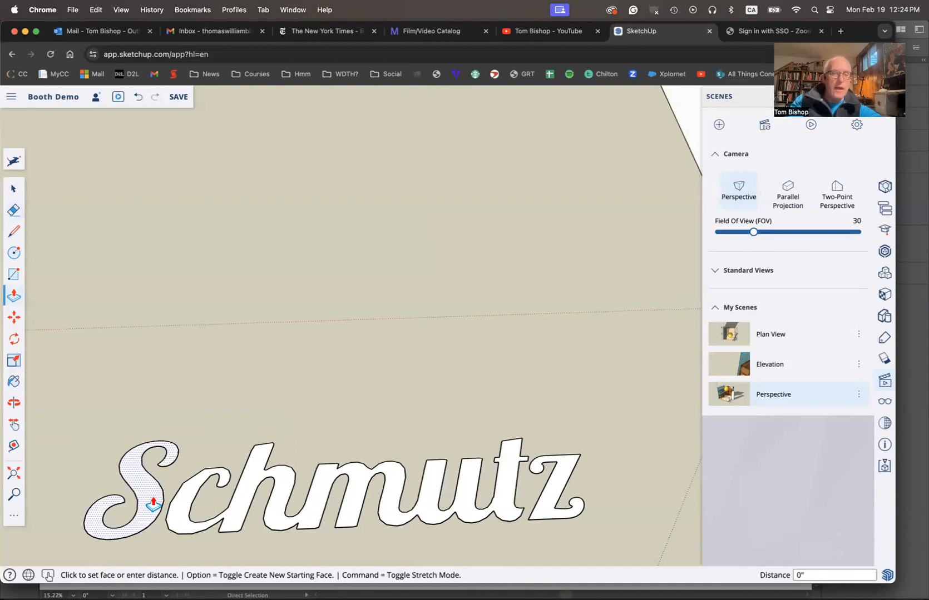
left_click(146, 476)
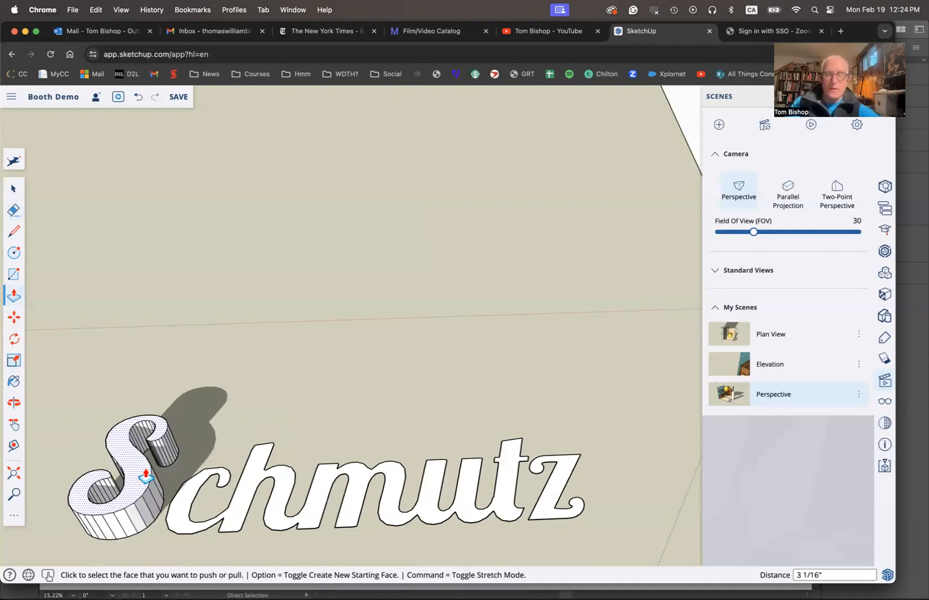
key("Return")
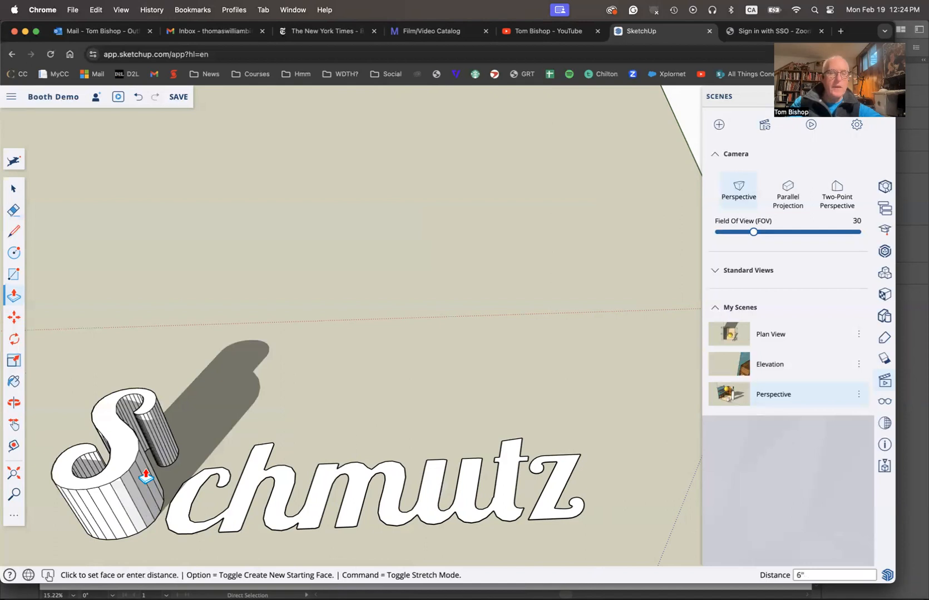
Extrude the joined letters chmut and the z by 6 inches, matching the height of the neighbouring letters
left_click(179, 514)
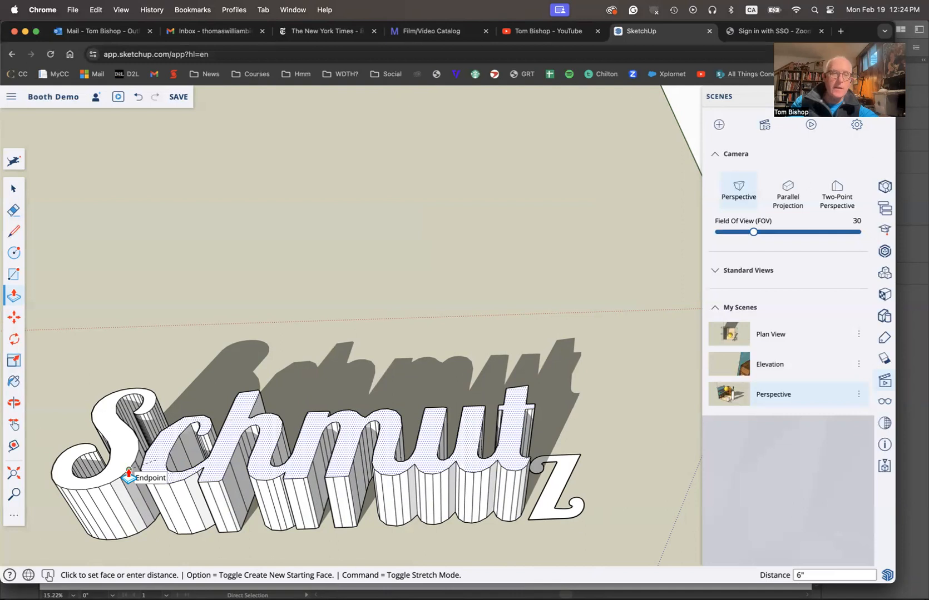
left_click(129, 473)
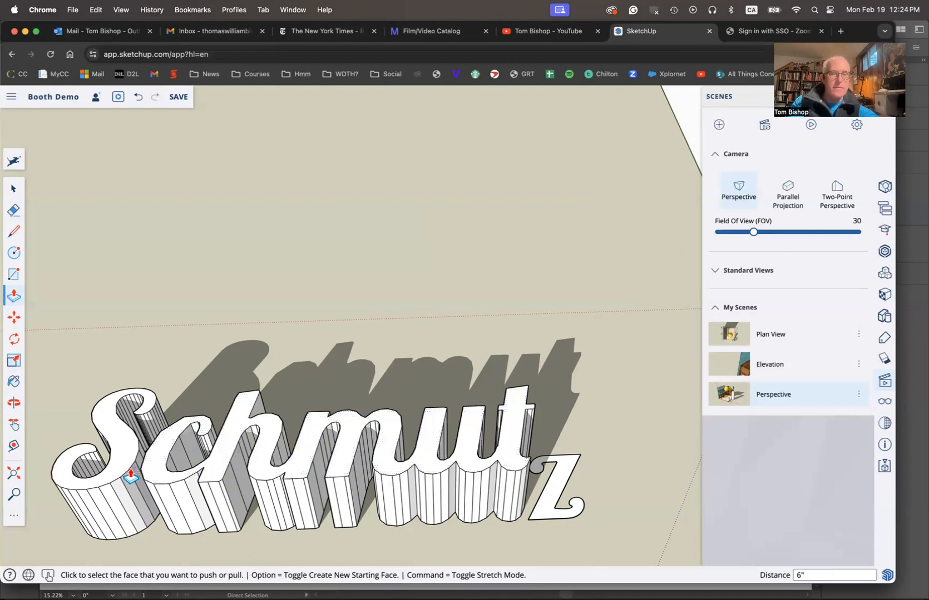
left_click(549, 515)
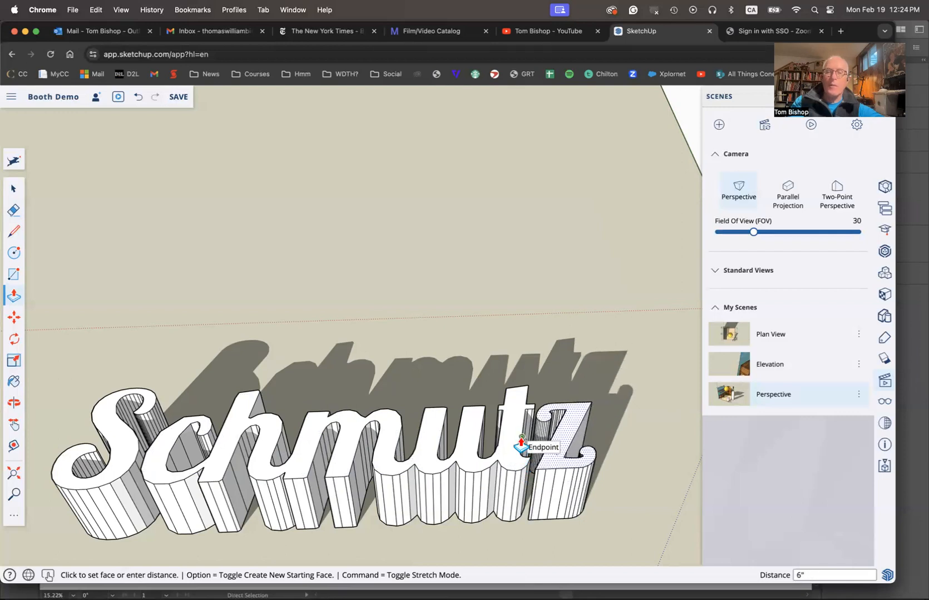
left_click(521, 443)
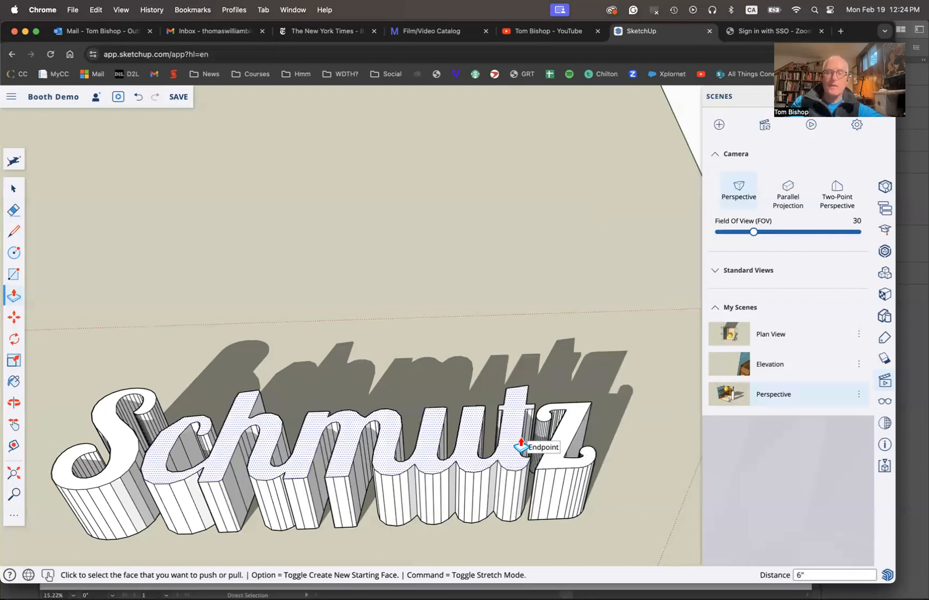
Select the extruded Schmutz lettering and make it into a group
left_click(13, 189)
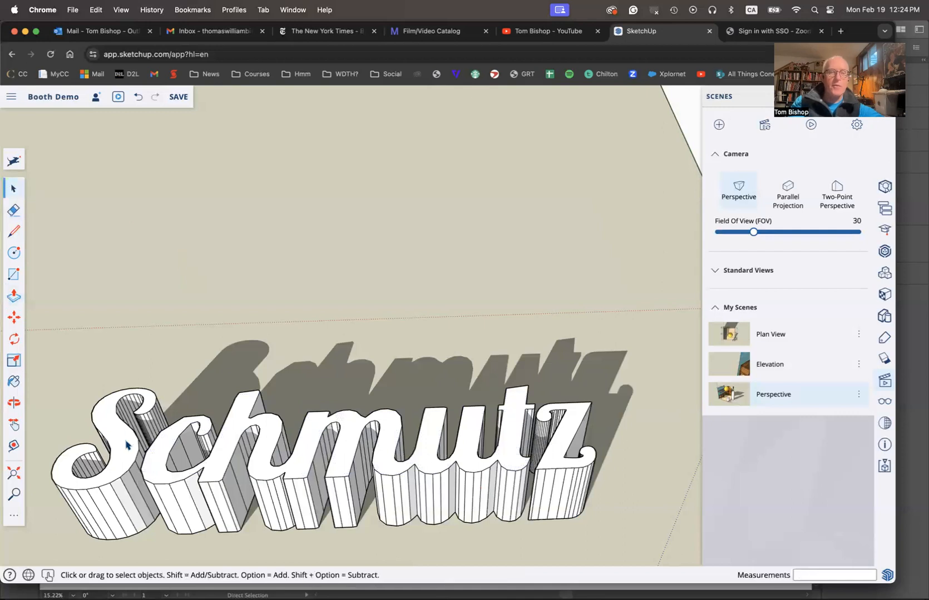
left_click(155, 481)
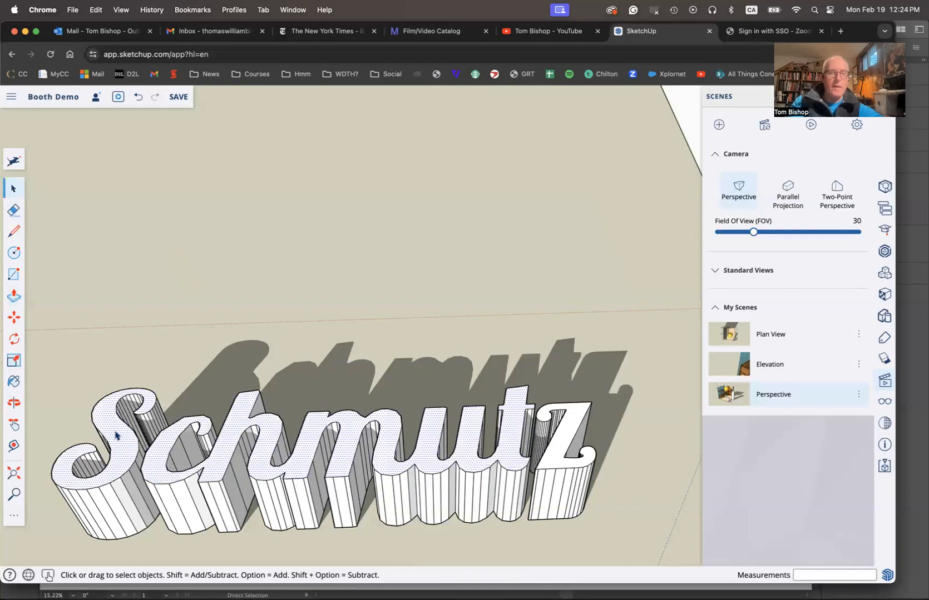
left_click_drag(132, 511, 624, 541)
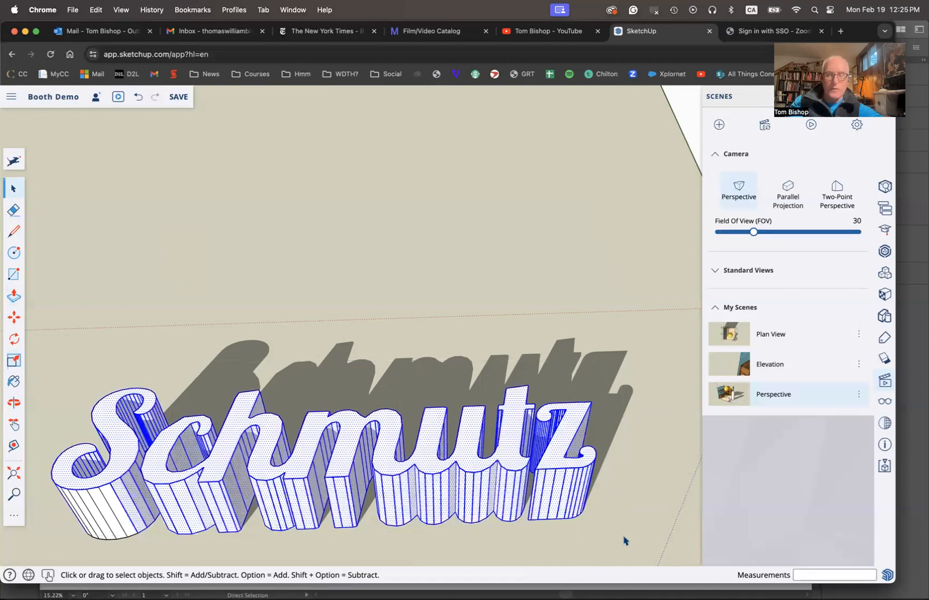
right_click(481, 466)
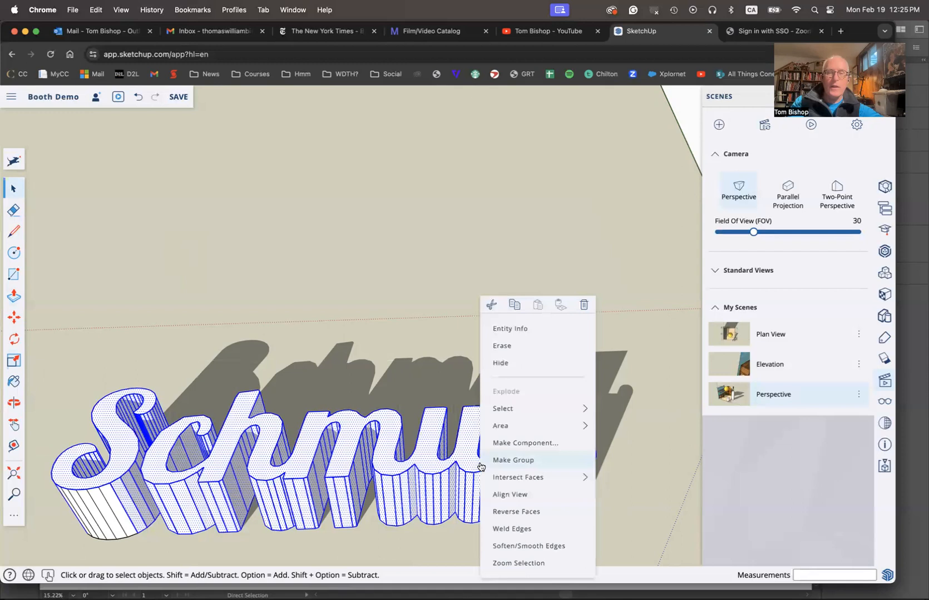
left_click(515, 462)
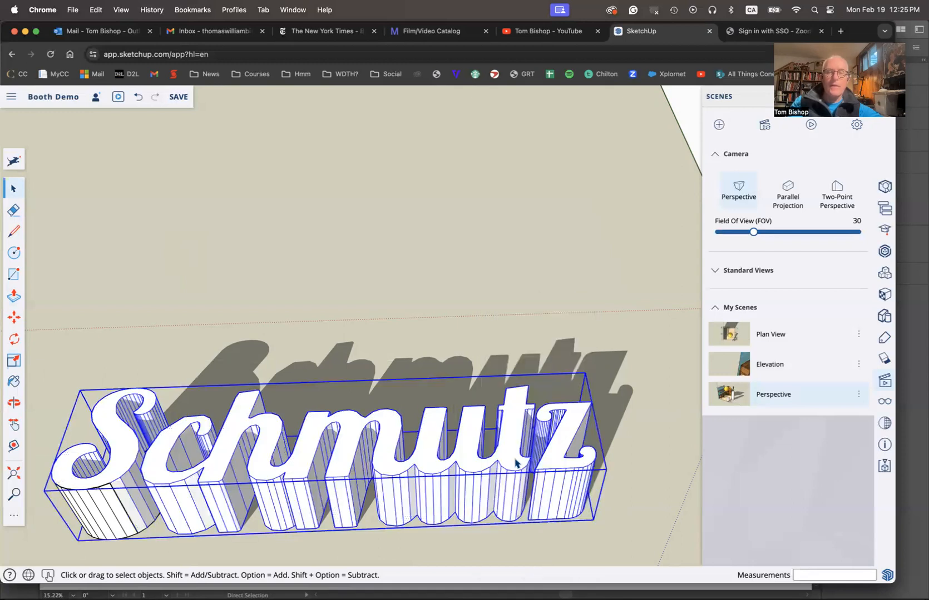
Return to the Perspective scene and save the model, purging all unused items
left_click(783, 395)
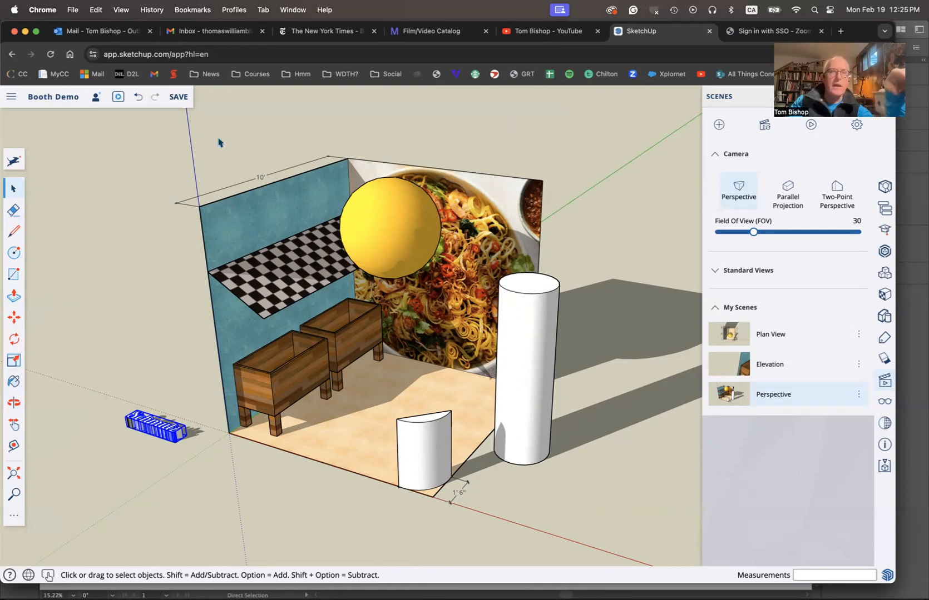
left_click(178, 97)
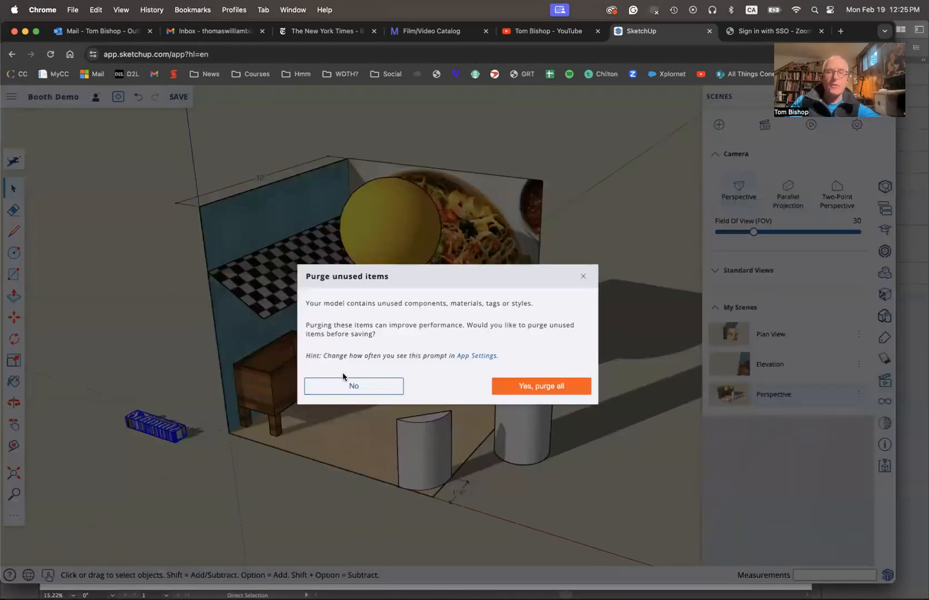
left_click(541, 386)
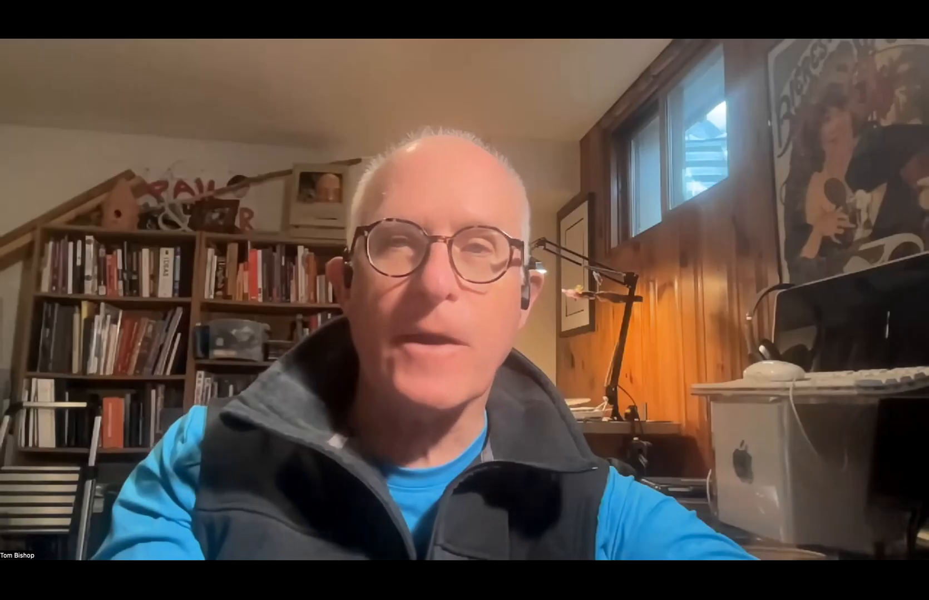